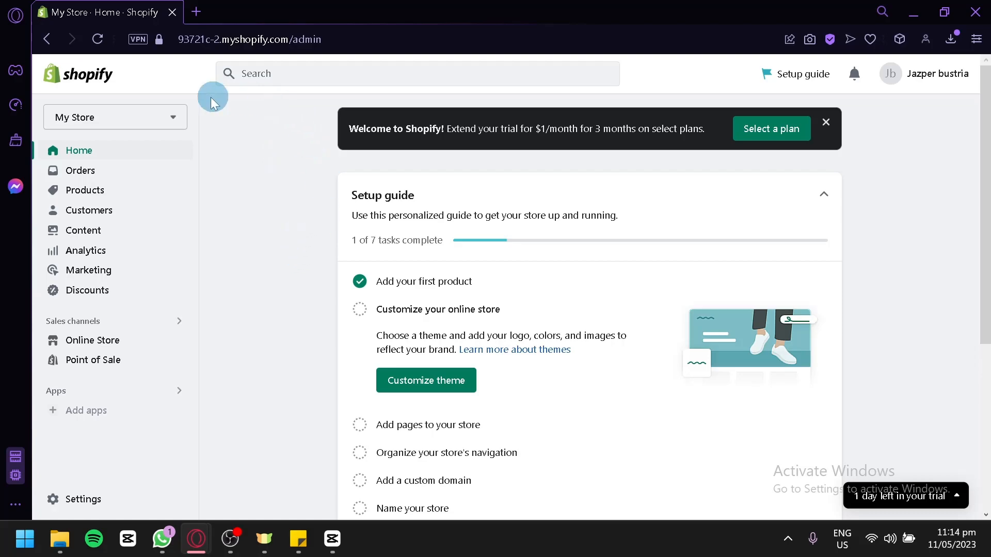
- Open the Shopify App Store from the store admin's recommended apps
scroll(338, 235, down, 2)
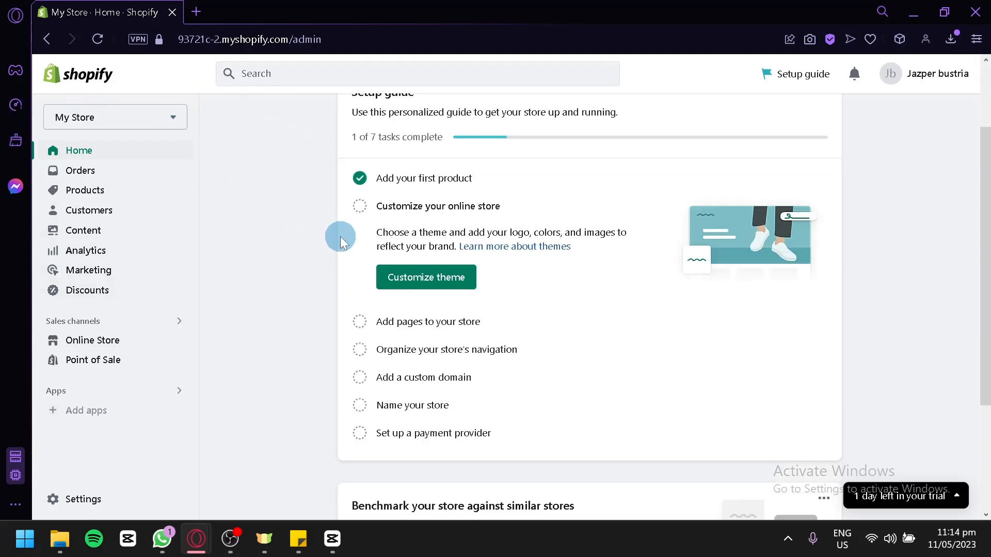
scroll(328, 227, down, 3)
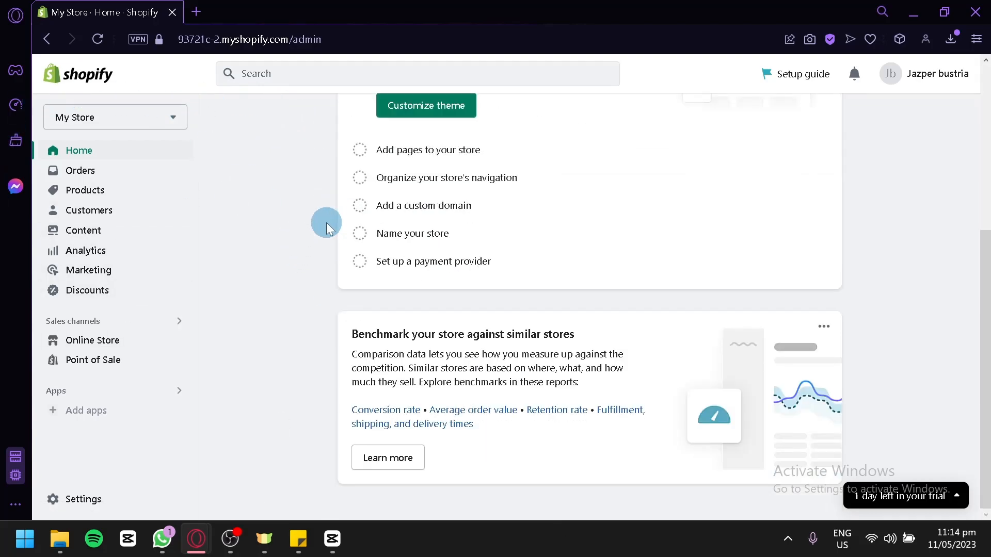
scroll(326, 222, up, 4)
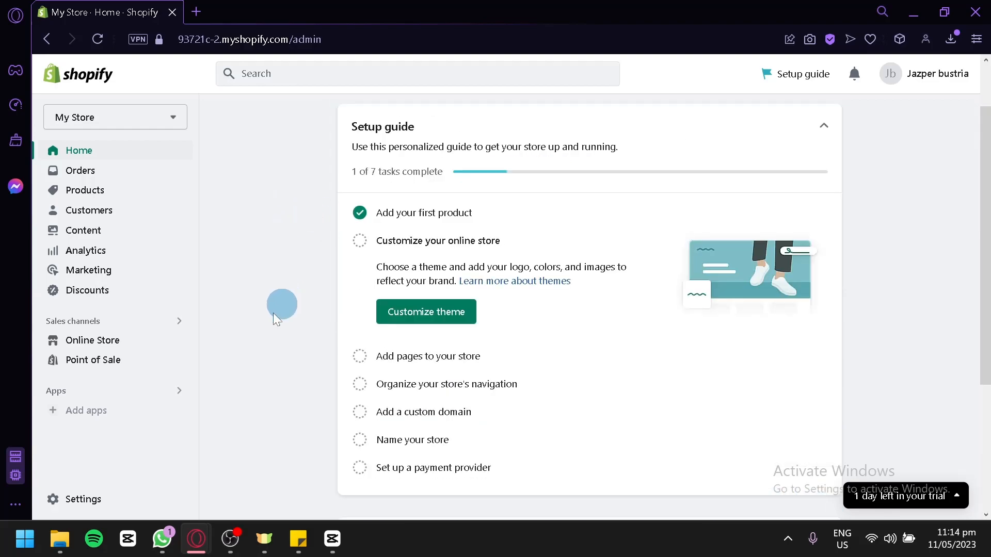
click(104, 410)
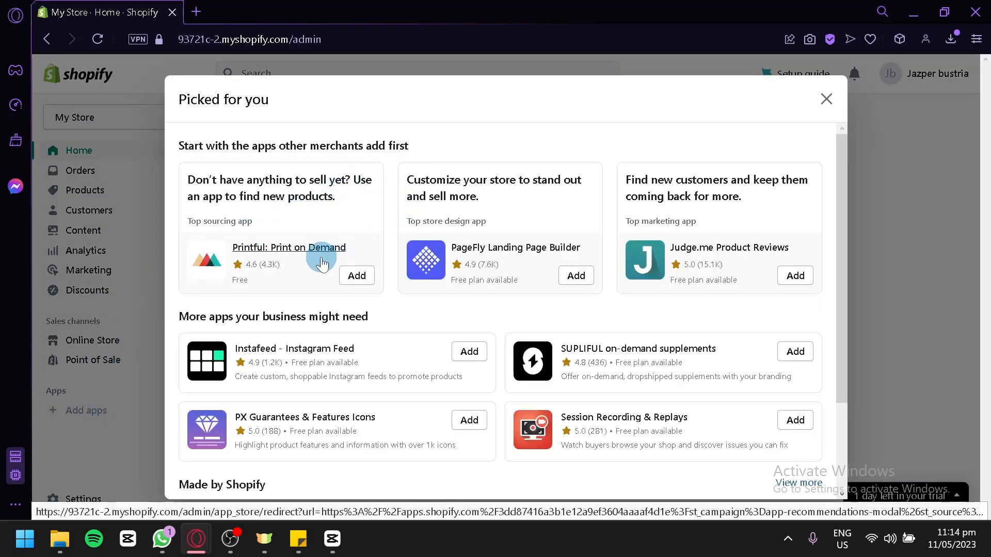
scroll(411, 298, down, 2)
scroll(410, 298, down, 1)
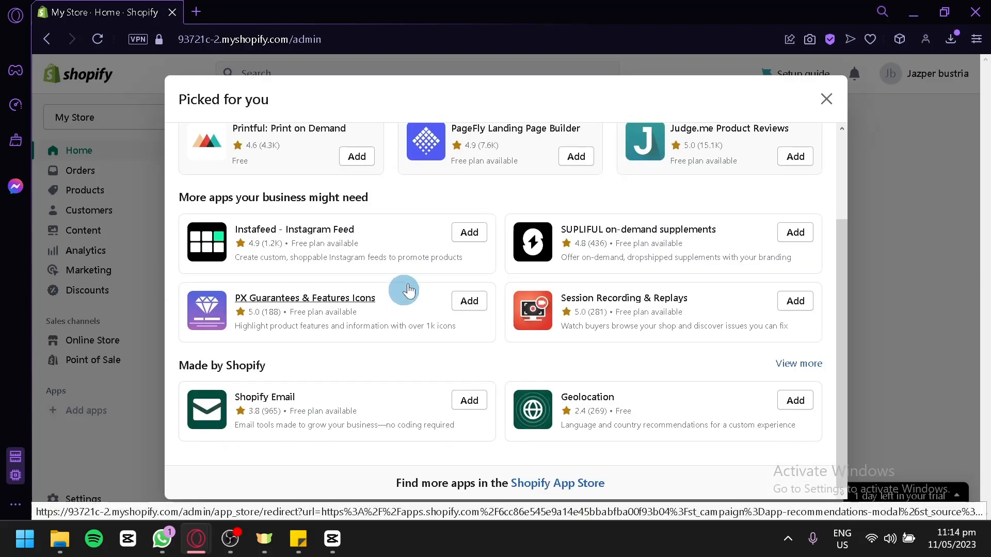
click(566, 476)
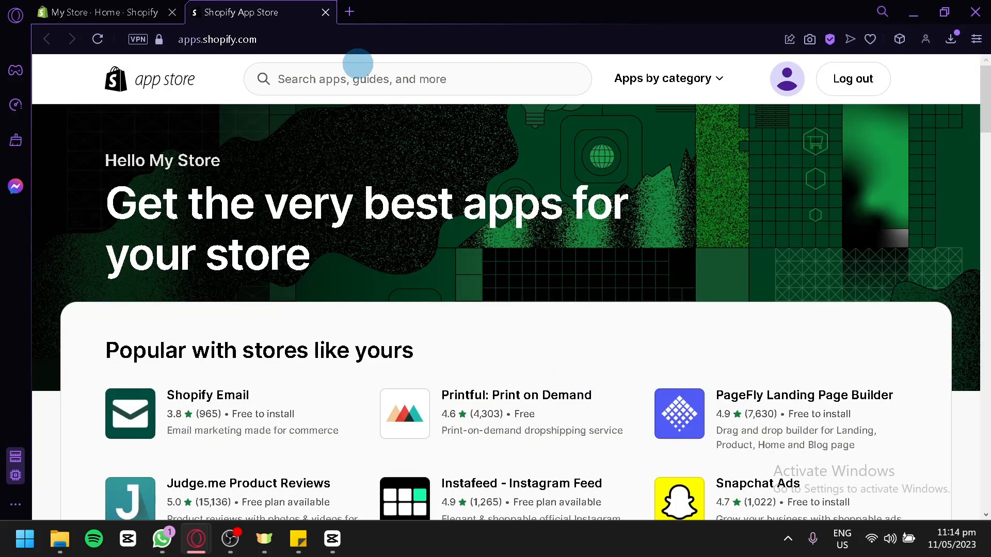
- Search the app store for "printify" and open the Printify: Print on Demand listing
click(298, 79)
text(printify)
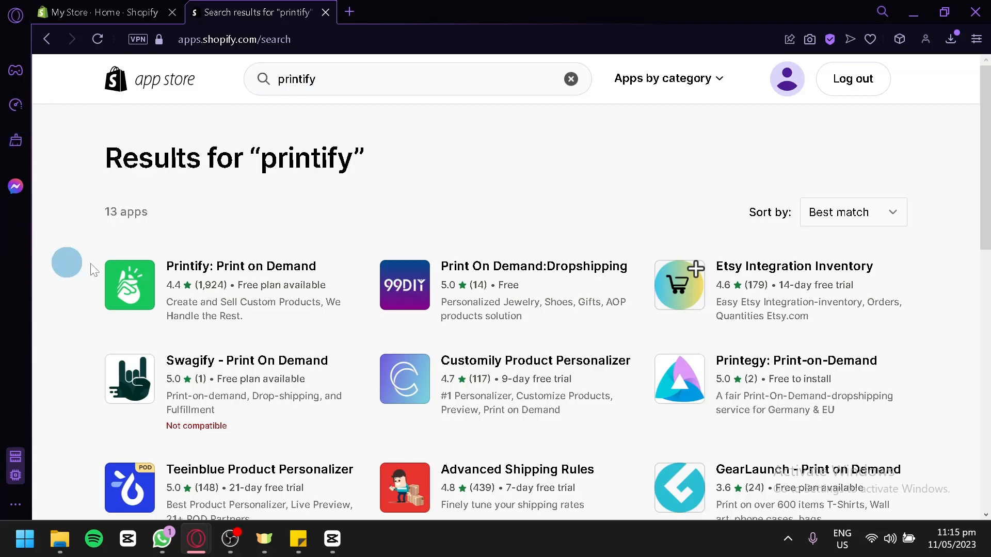
click(141, 289)
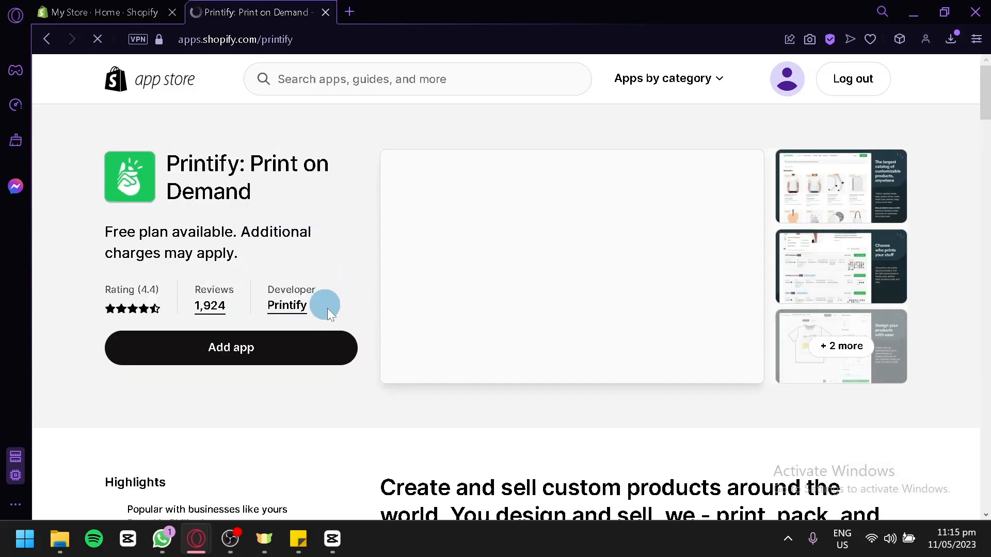
- Add the Printify: Print on Demand app and approve its installation on My Store
click(317, 361)
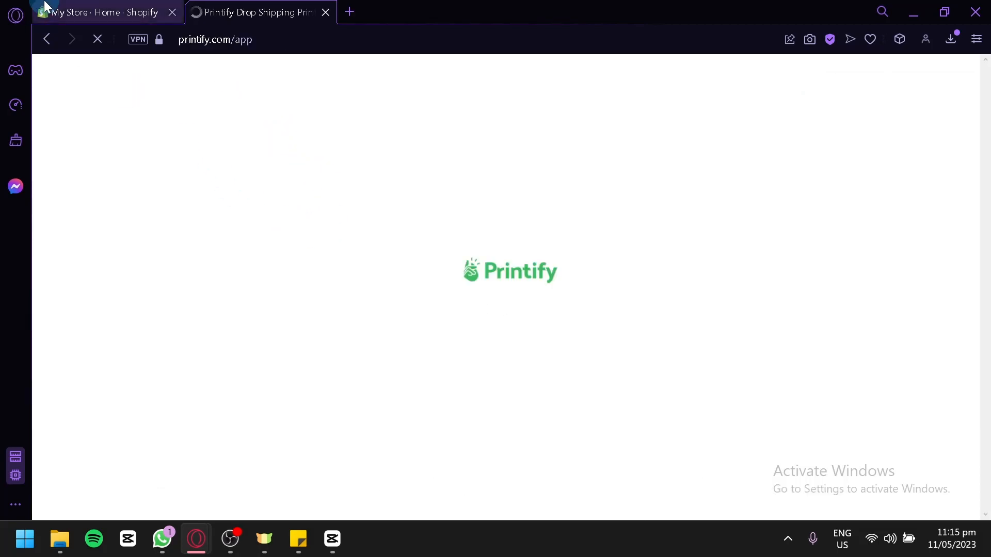
click(78, 11)
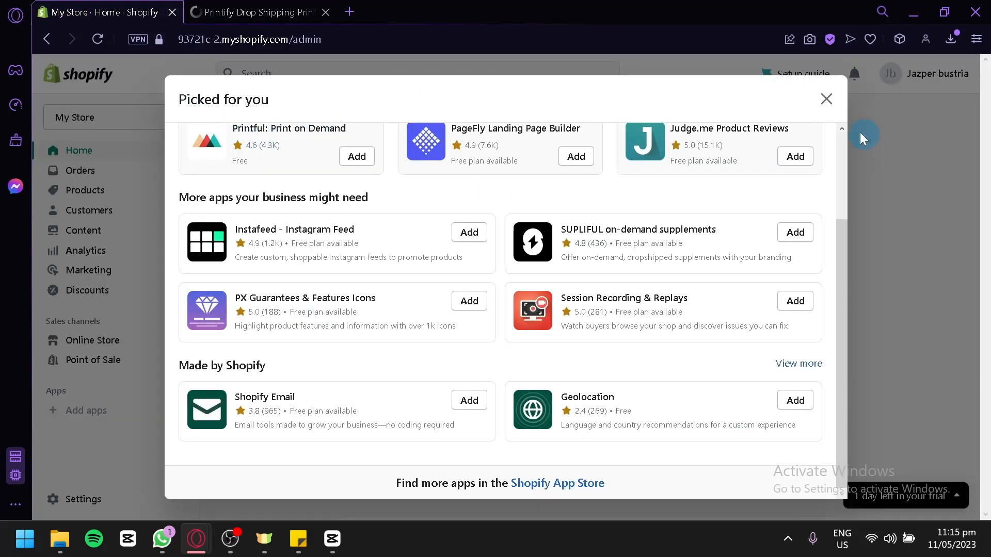
click(826, 99)
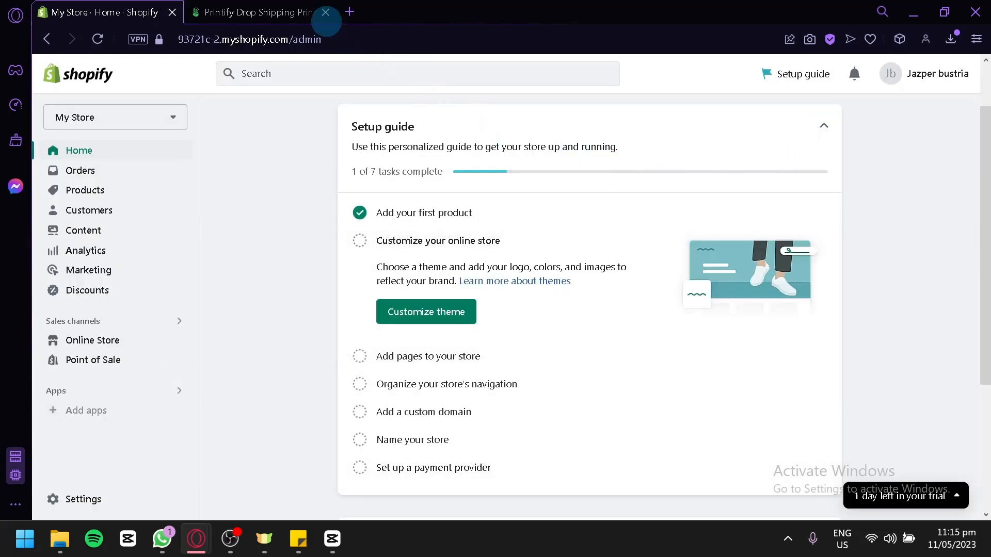
click(253, 12)
click(129, 7)
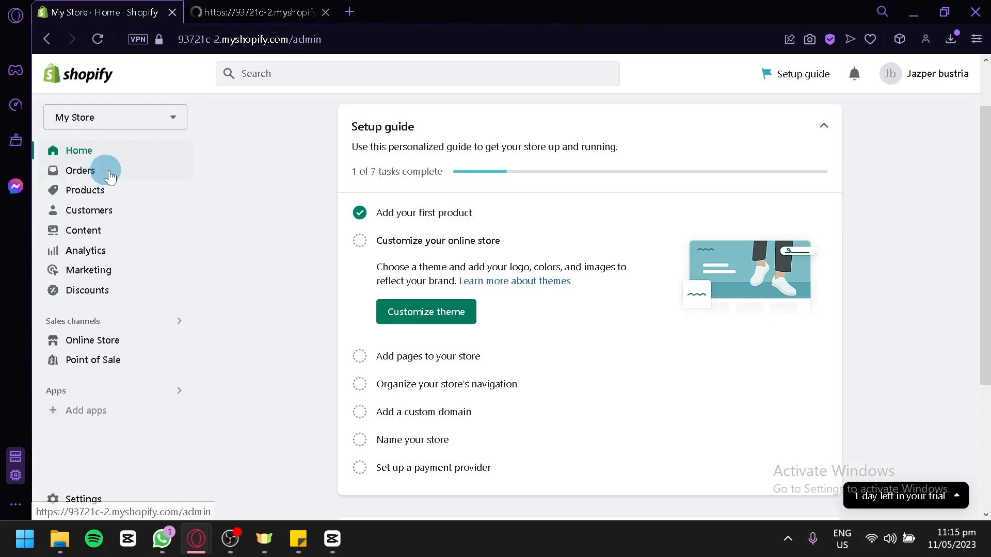
click(253, 4)
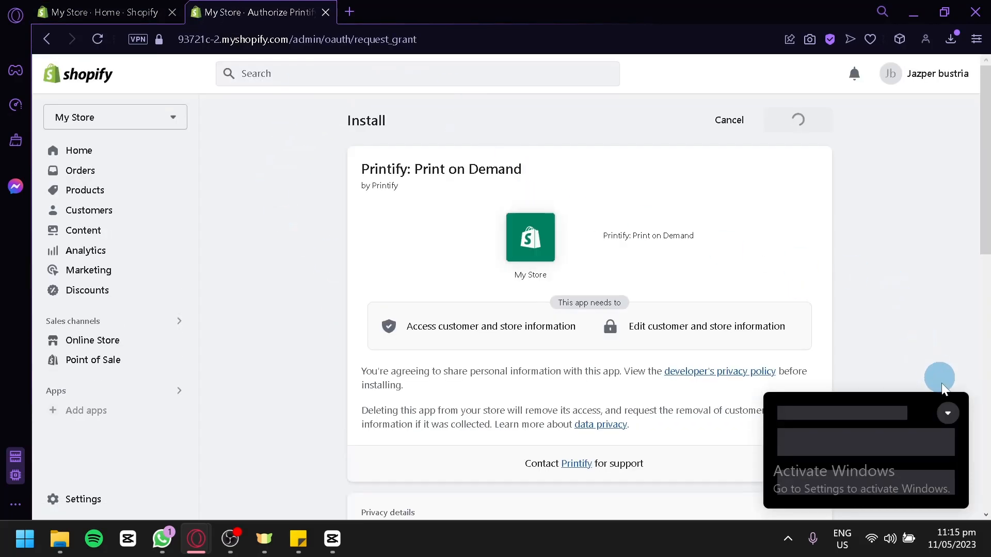
click(802, 128)
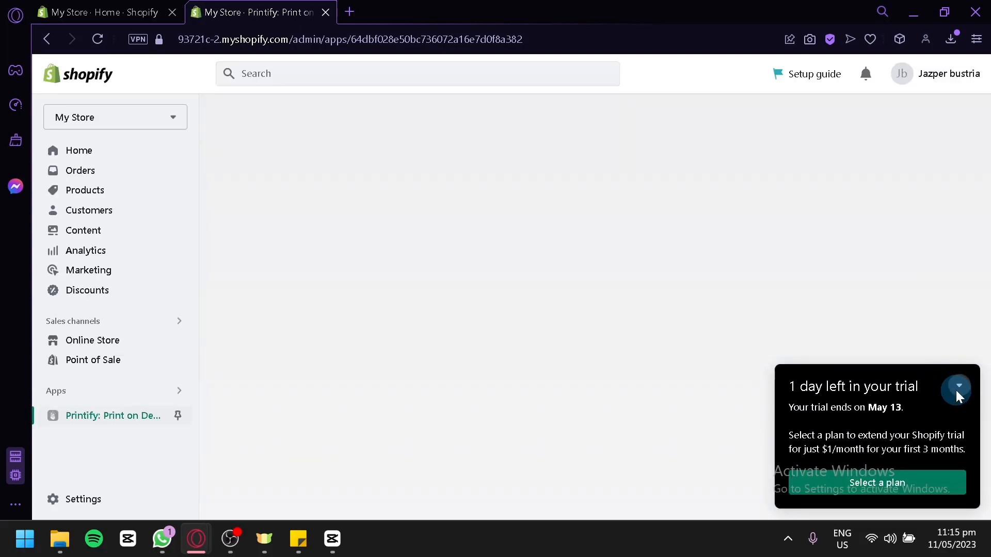
- Collapse the trial notice and open Printify's full site from the installed app's page
click(958, 388)
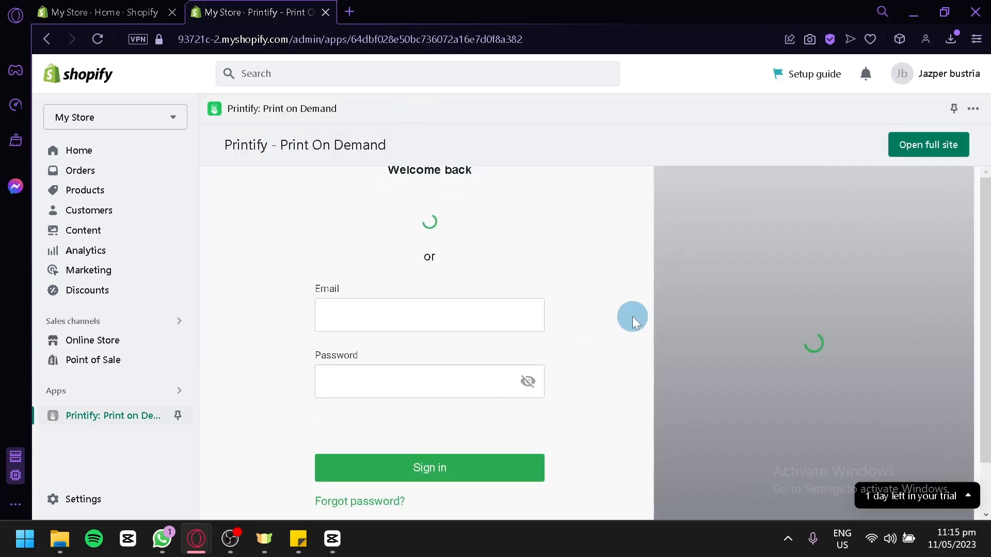
scroll(633, 317, down, 2)
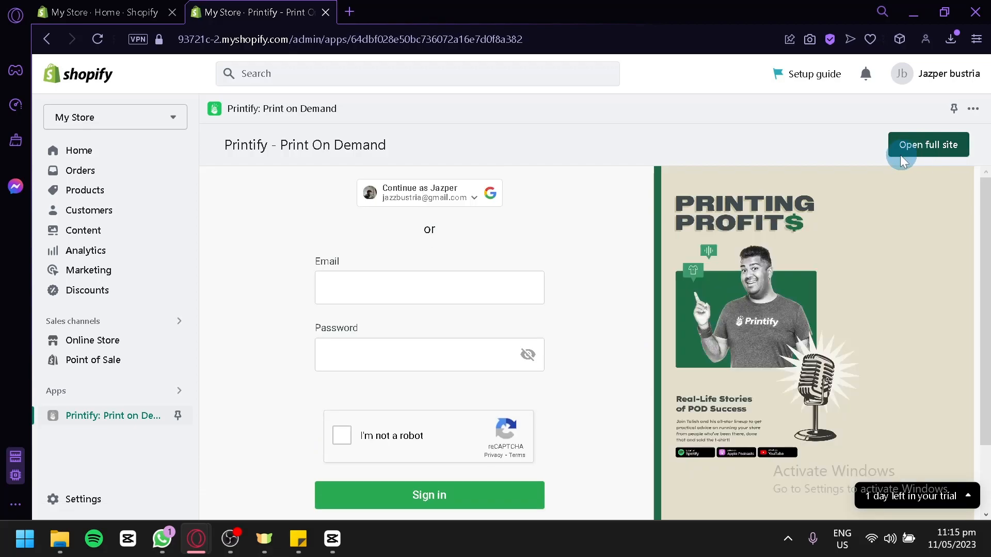
click(903, 154)
- Go to My store on the Printify site and sign in with the suggested Google account
mouse_move(291, 66)
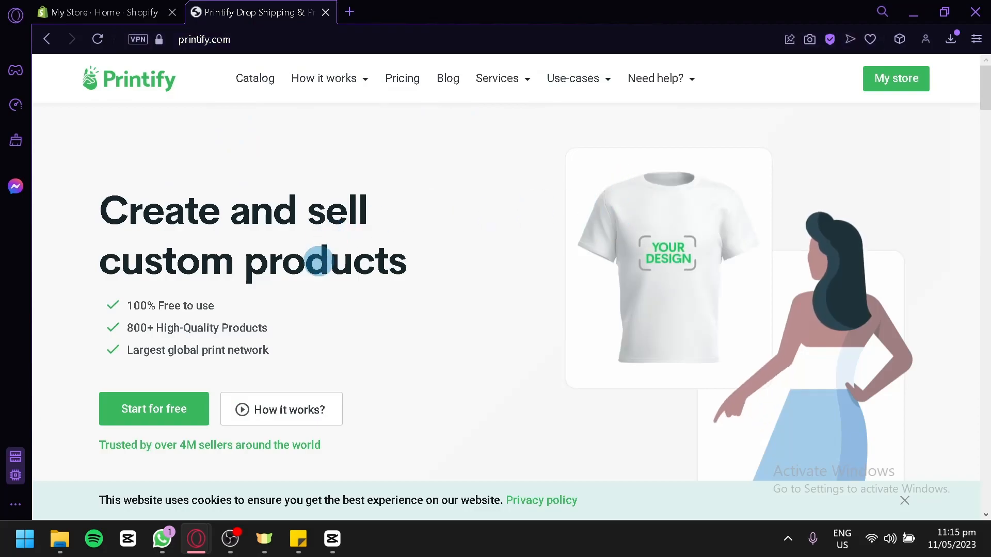
click(892, 88)
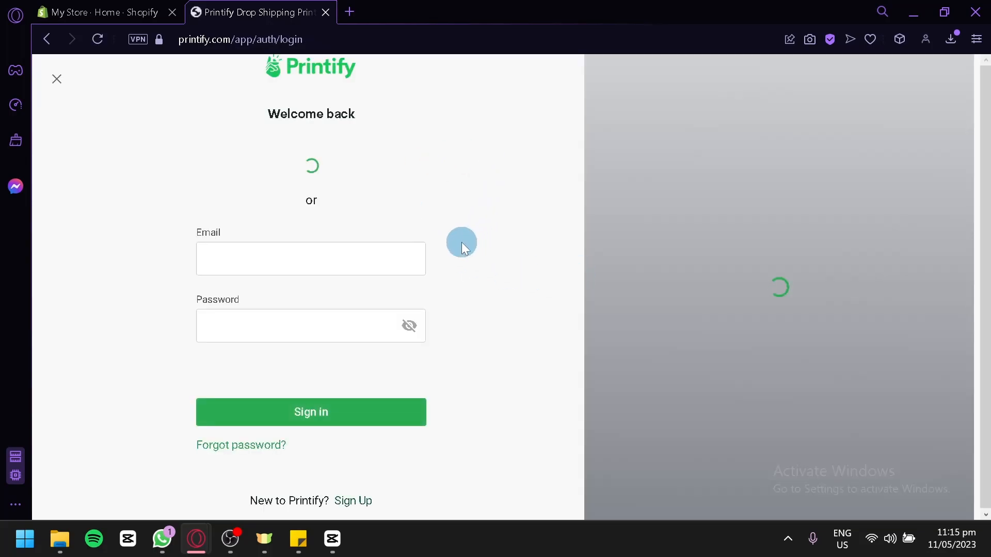
scroll(298, 264, down, 2)
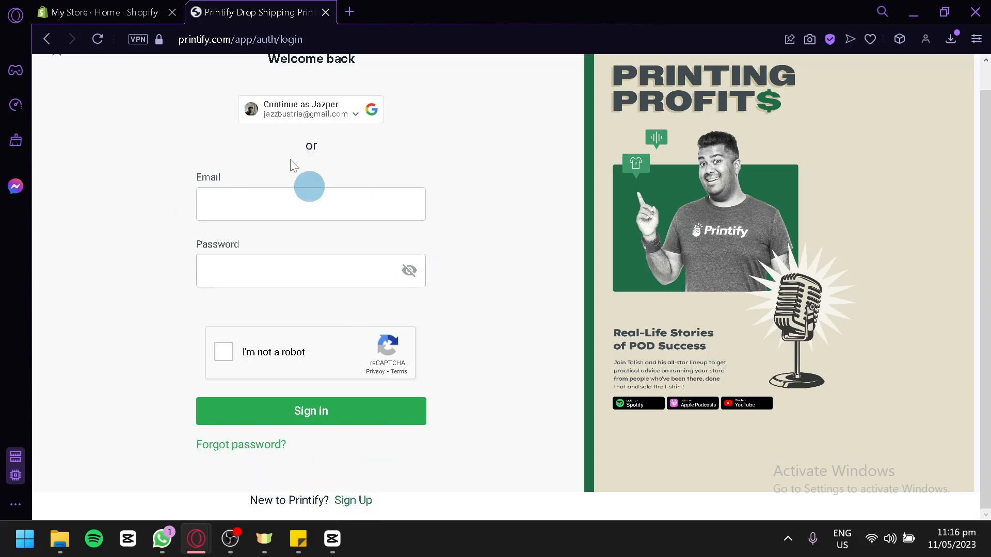
click(295, 116)
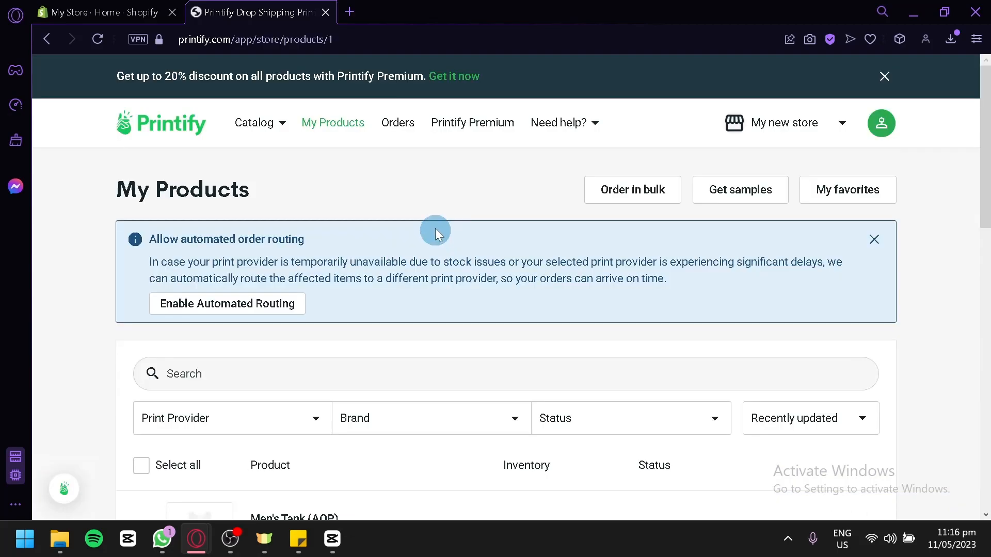
- Open Printify's Start selling page and look over the product categories in the catalog
click(187, 138)
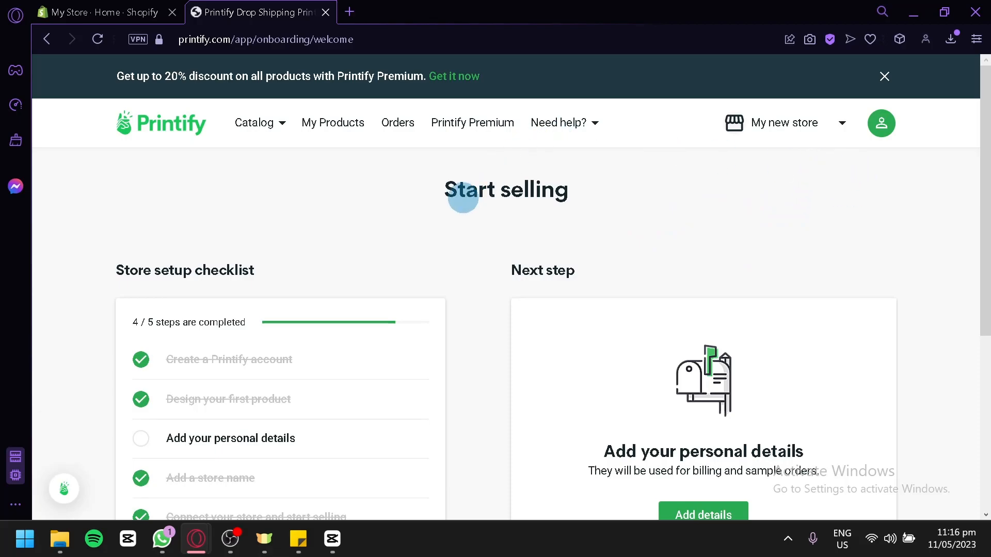
click(278, 123)
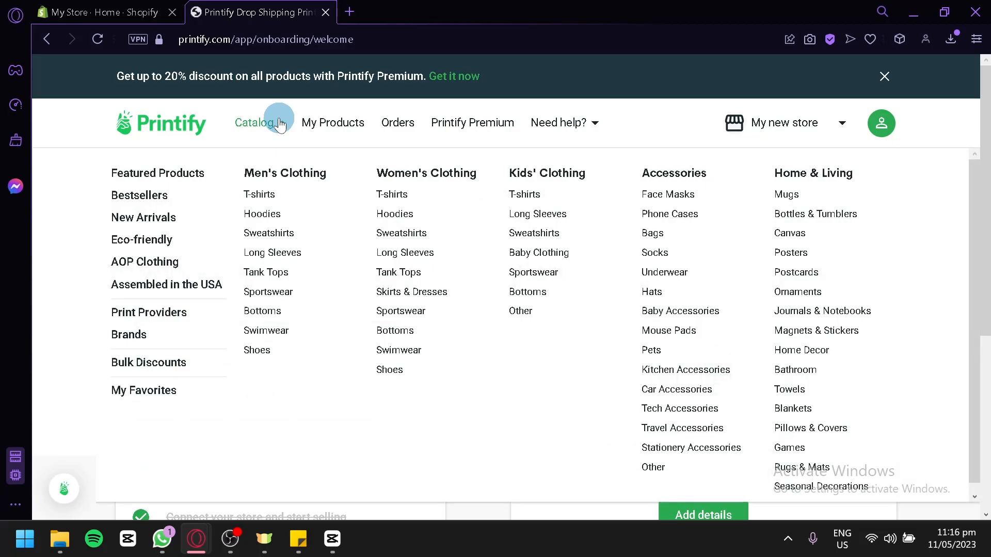
click(278, 122)
click(276, 123)
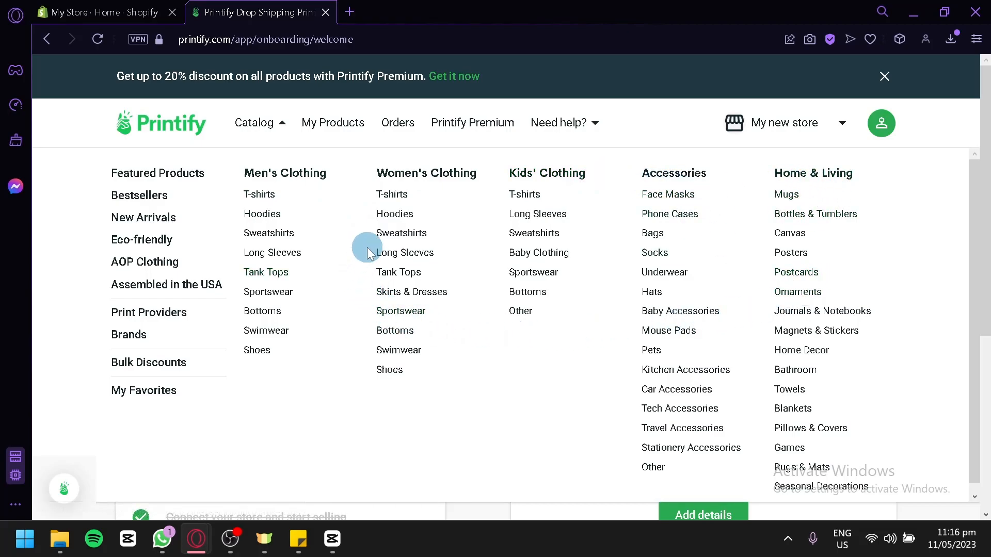
click(148, 8)
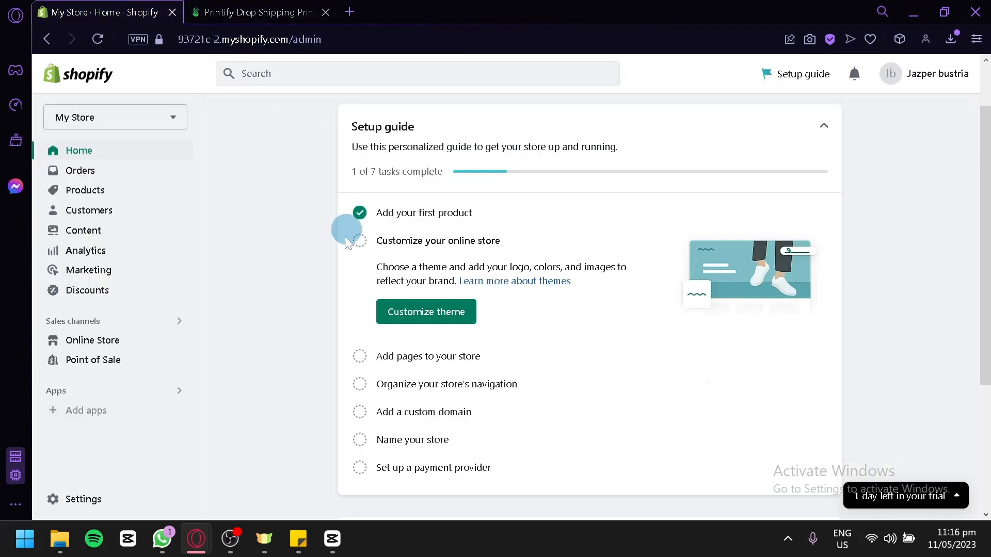
click(260, 7)
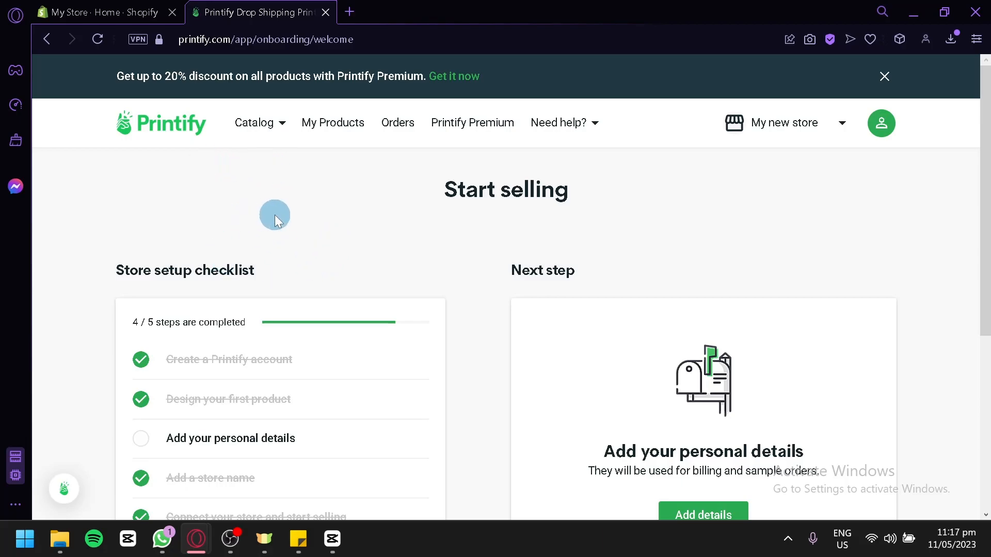
click(131, 10)
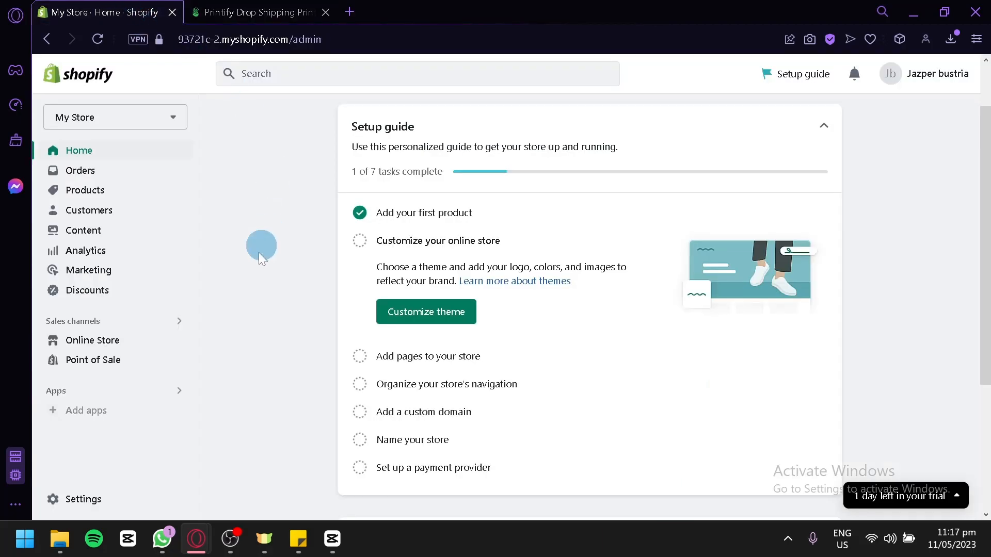
click(109, 415)
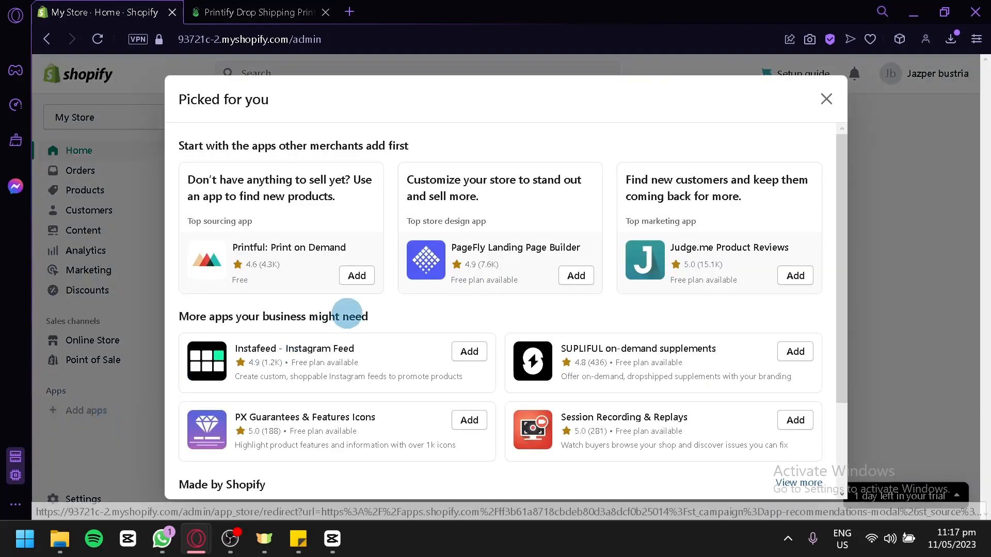
scroll(491, 243, down, 3)
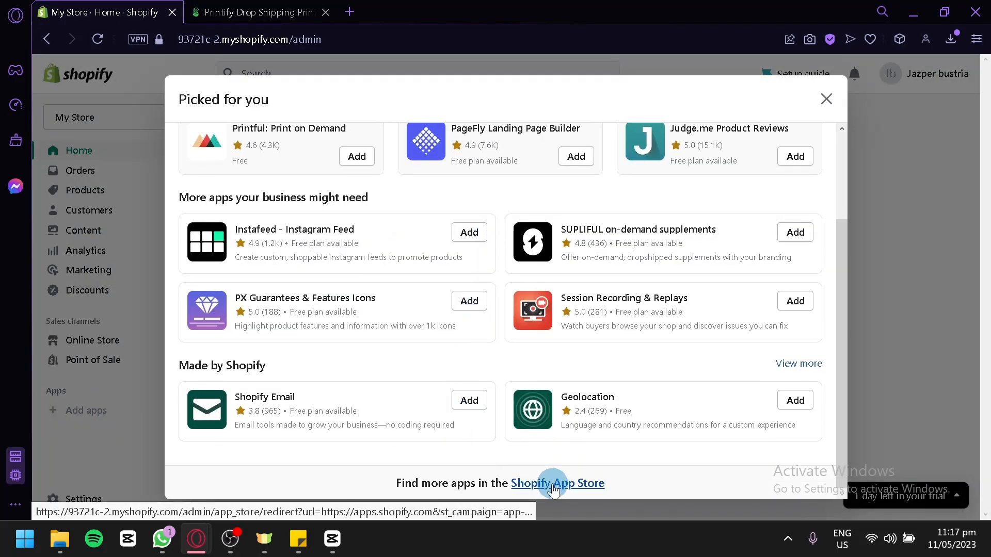
click(125, 119)
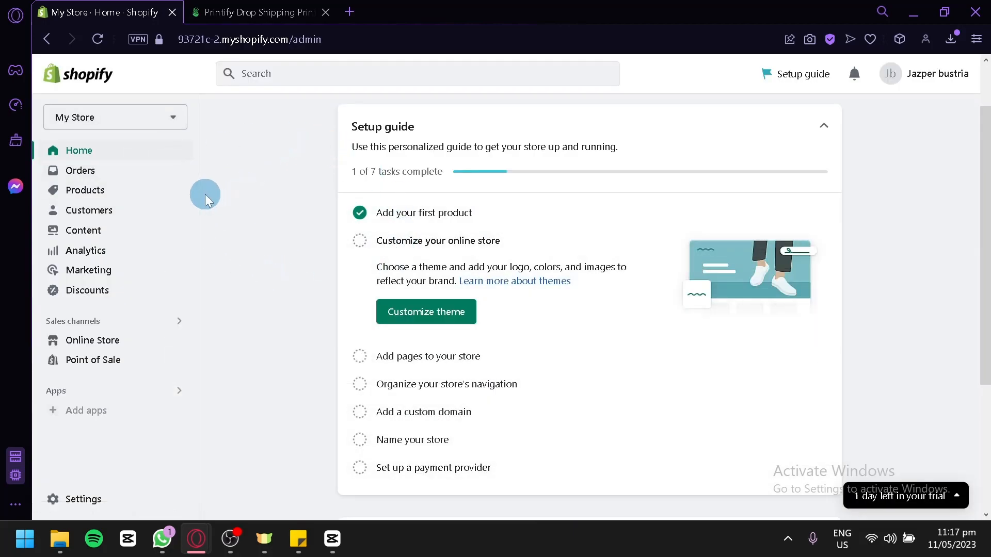
- Return to Printify, open the men's clothing Hoodies category in the catalog, and browse the listed hoodies
click(275, 7)
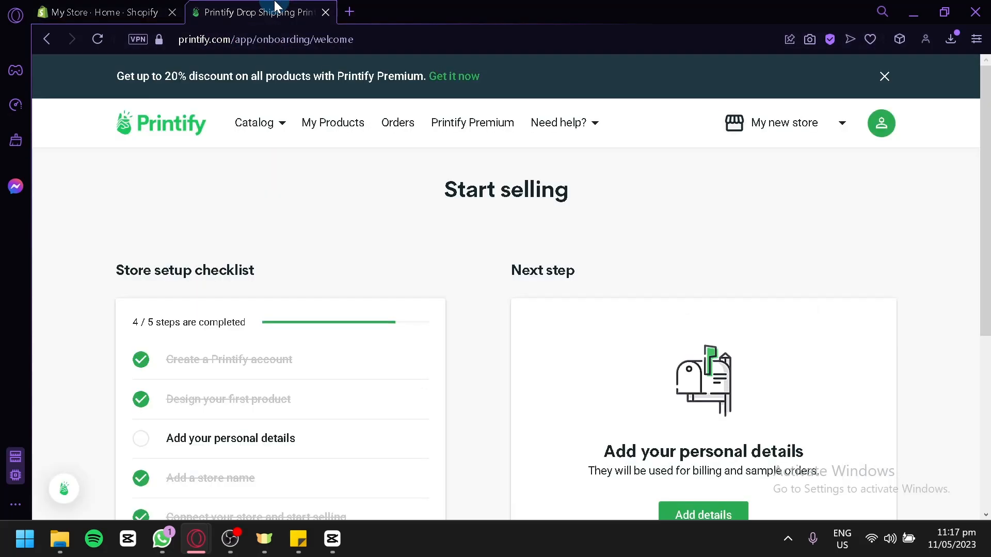
click(260, 129)
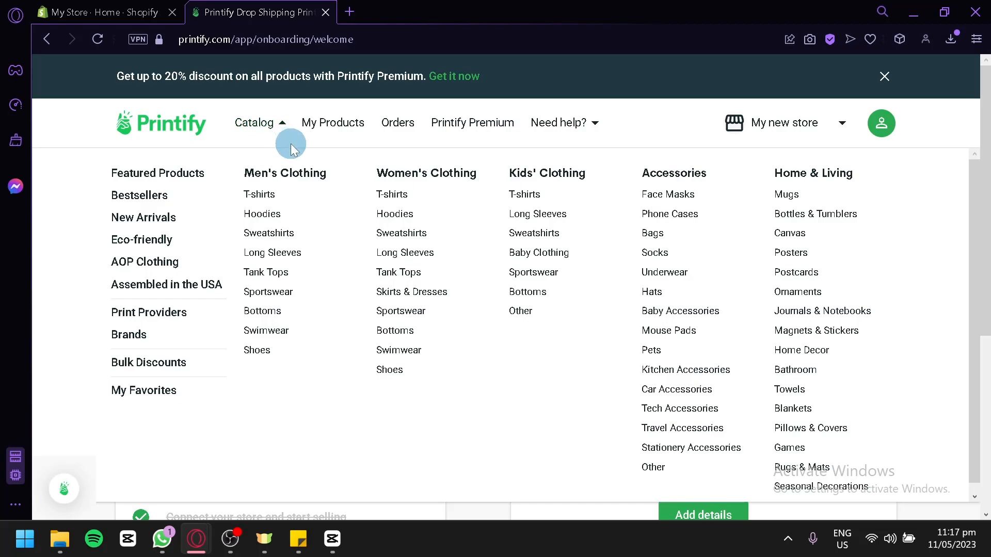
click(277, 217)
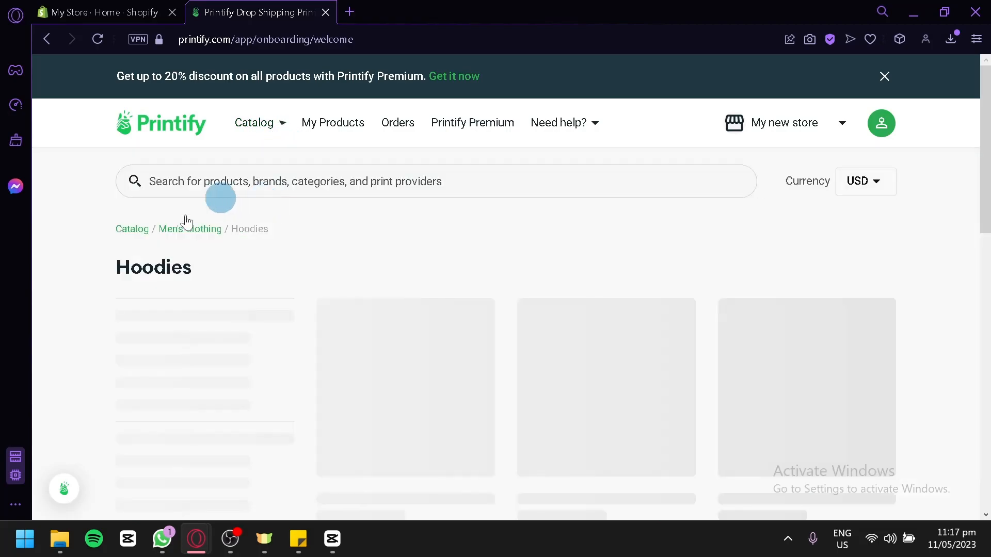
scroll(258, 235, down, 2)
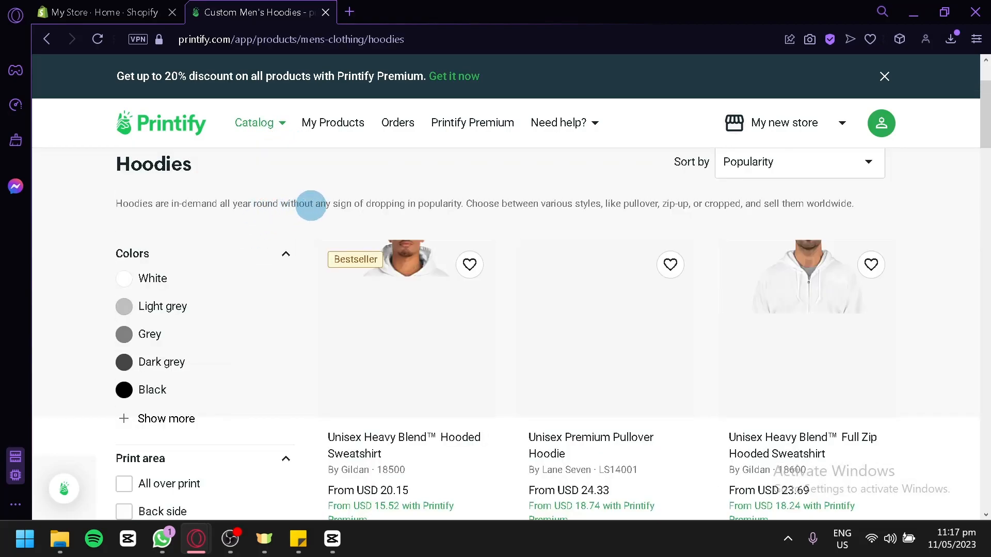
scroll(933, 298, down, 2)
scroll(932, 299, down, 2)
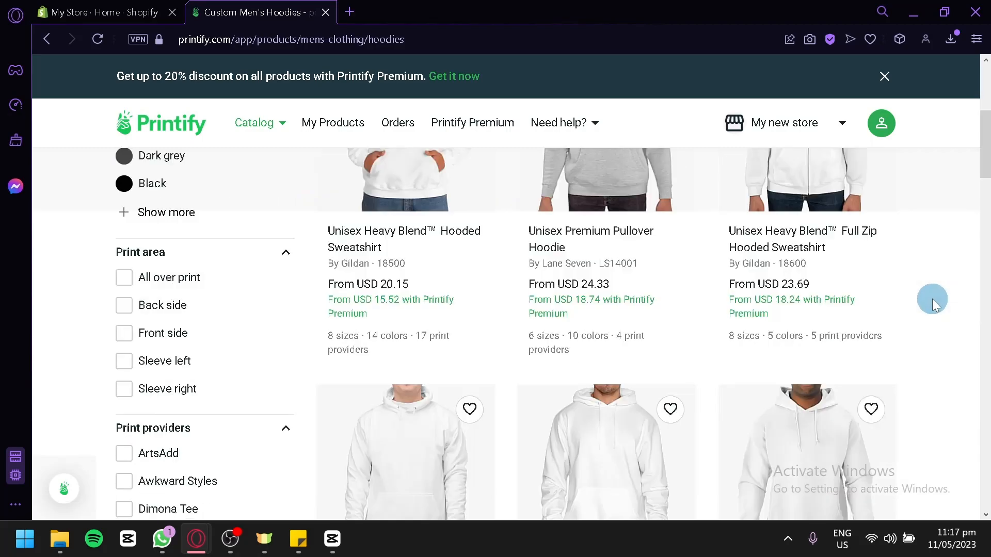
scroll(774, 245, up, 4)
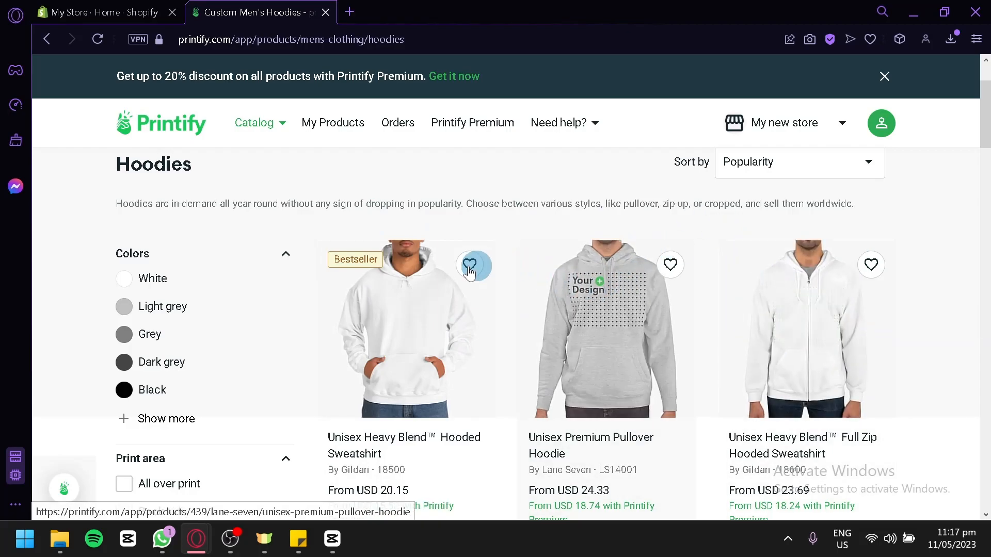
- Find the Unisex Pullover Hoodie (AOP) among the men's hoodies and open its product page
scroll(417, 286, down, 5)
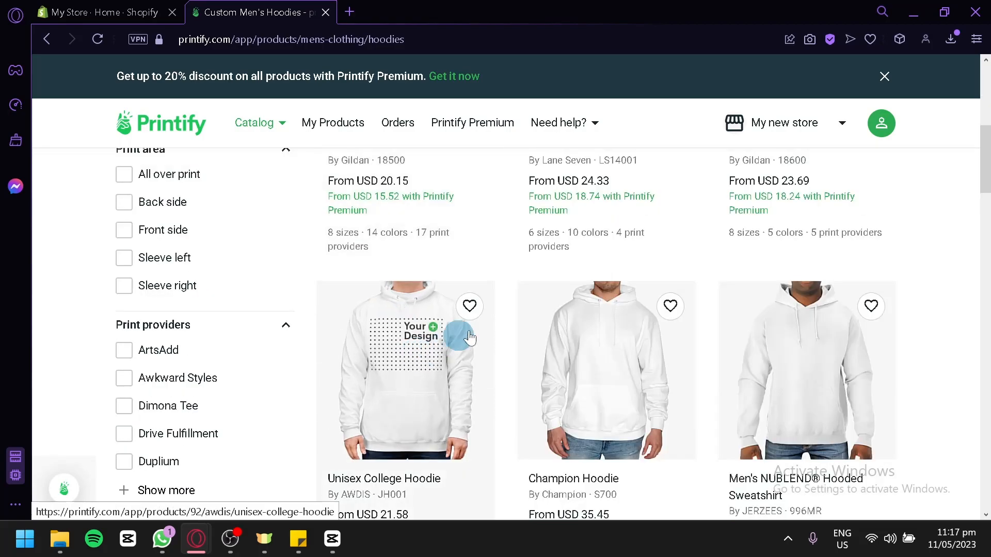
scroll(748, 309, down, 5)
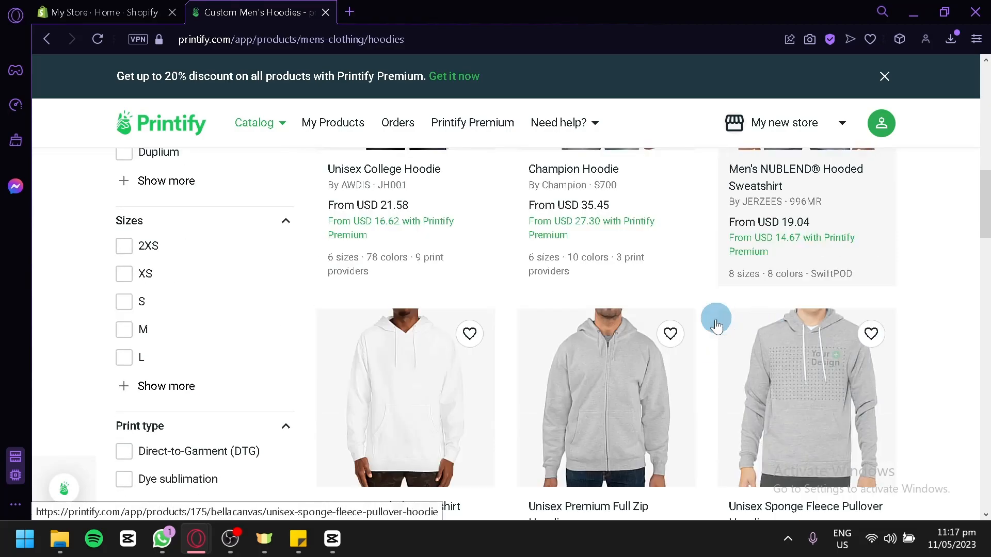
scroll(444, 381, down, 5)
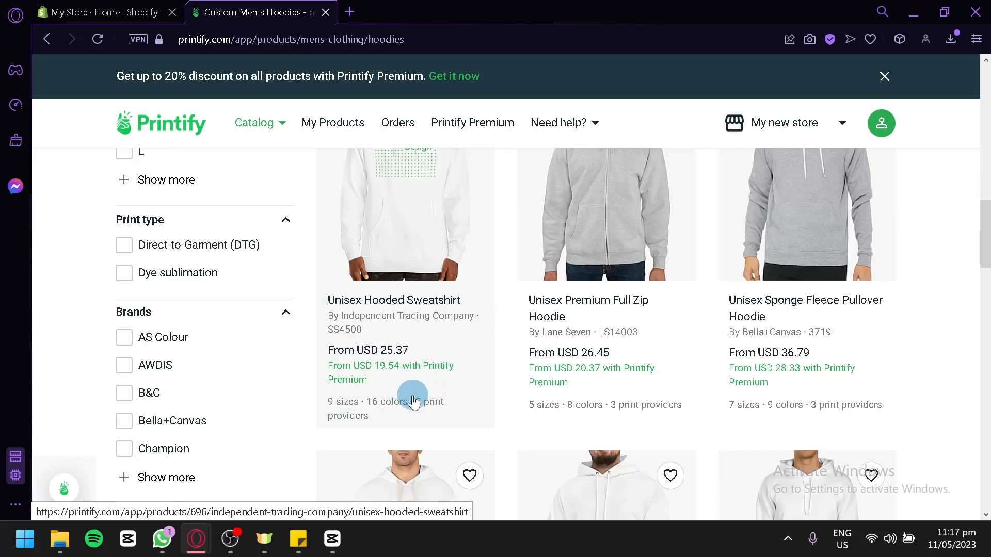
scroll(453, 424, down, 2)
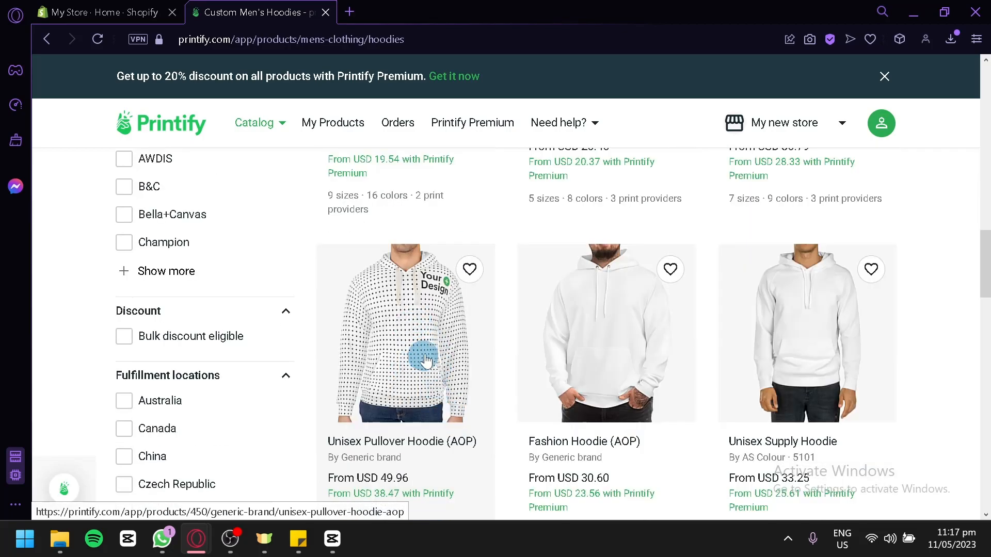
click(413, 367)
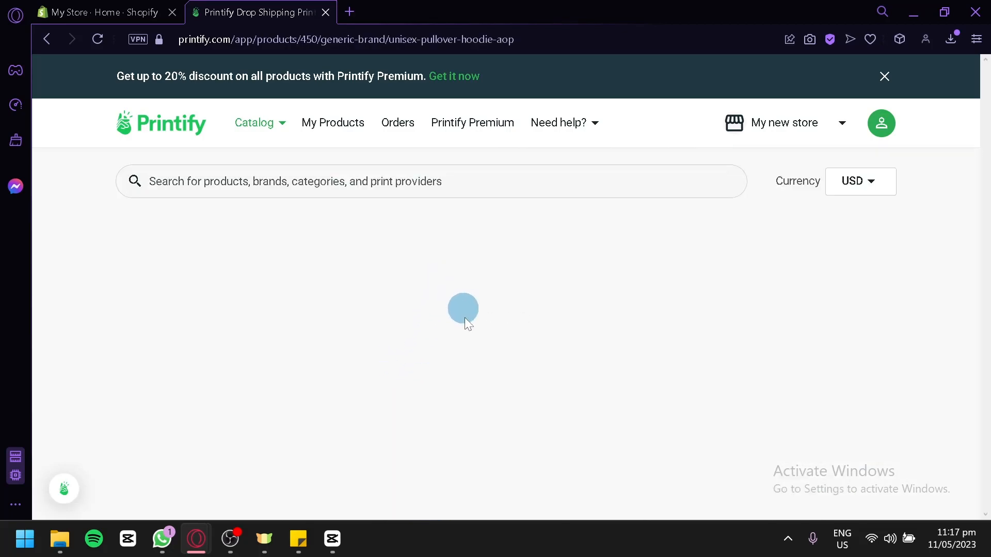
- Review the hoodie's product photos, full description, key features and available print providers
scroll(679, 298, down, 2)
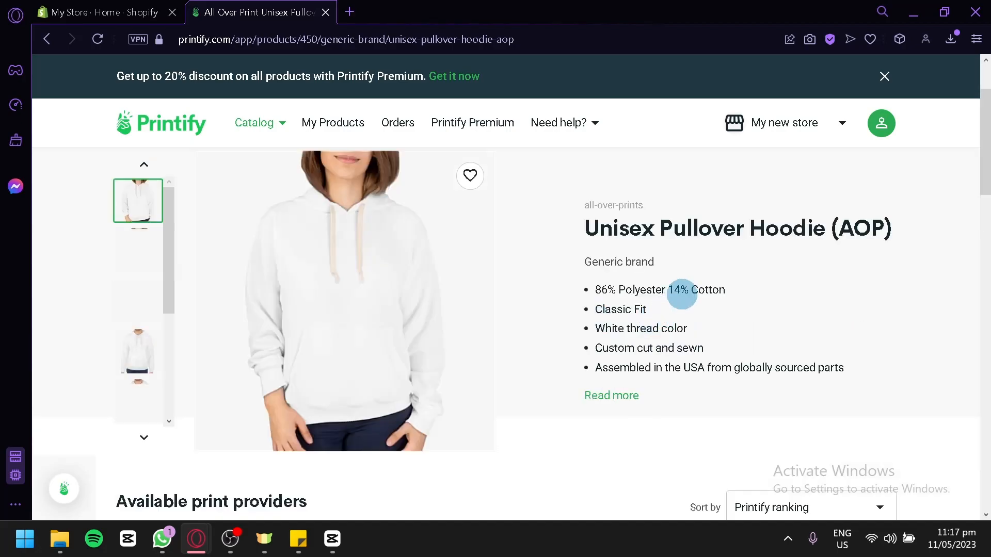
scroll(412, 276, up, 2)
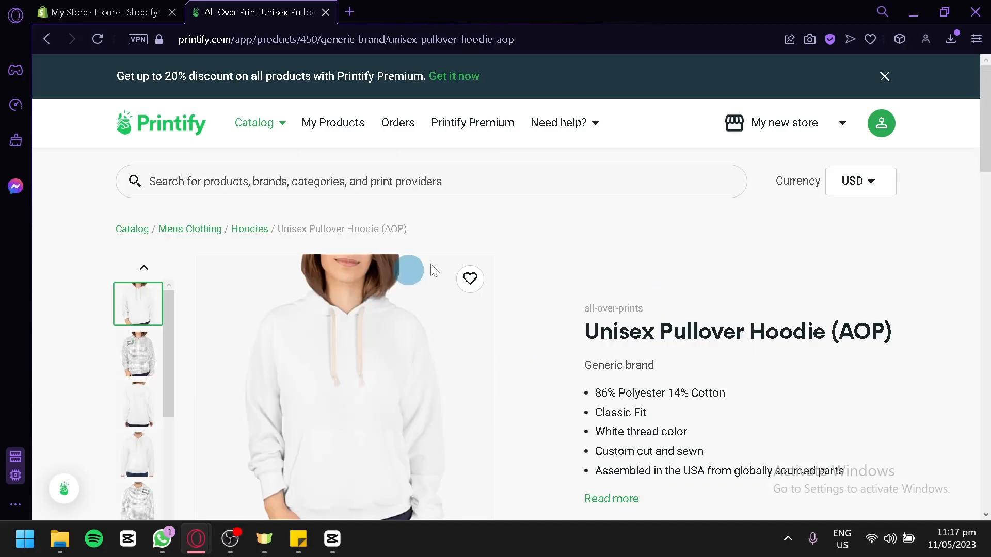
scroll(641, 281, down, 4)
scroll(645, 402, up, 3)
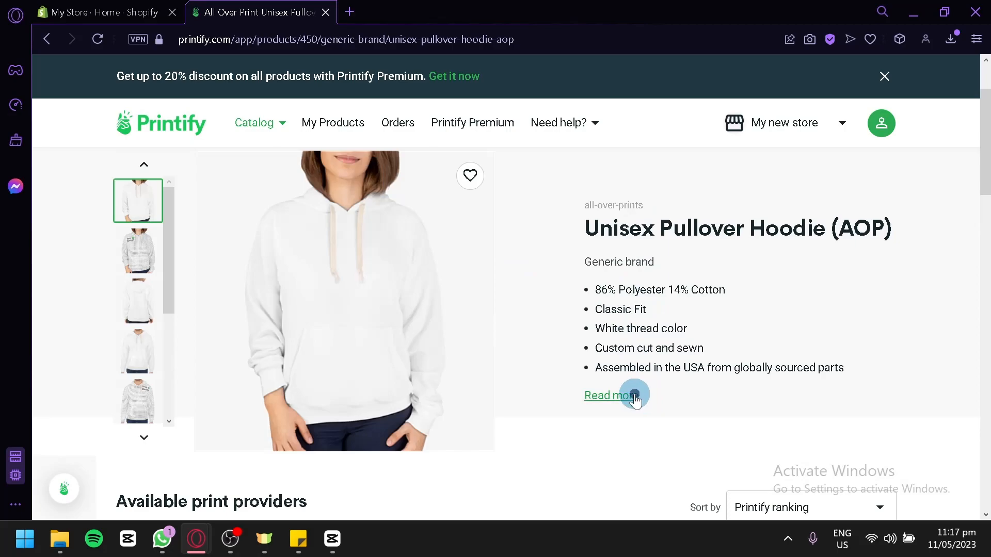
click(634, 398)
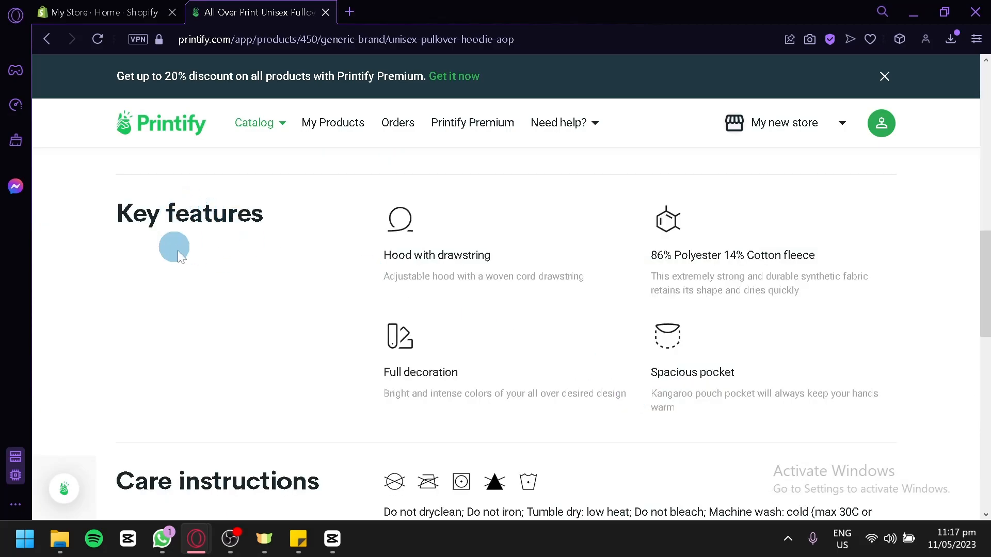
scroll(347, 289, up, 10)
scroll(316, 294, down, 5)
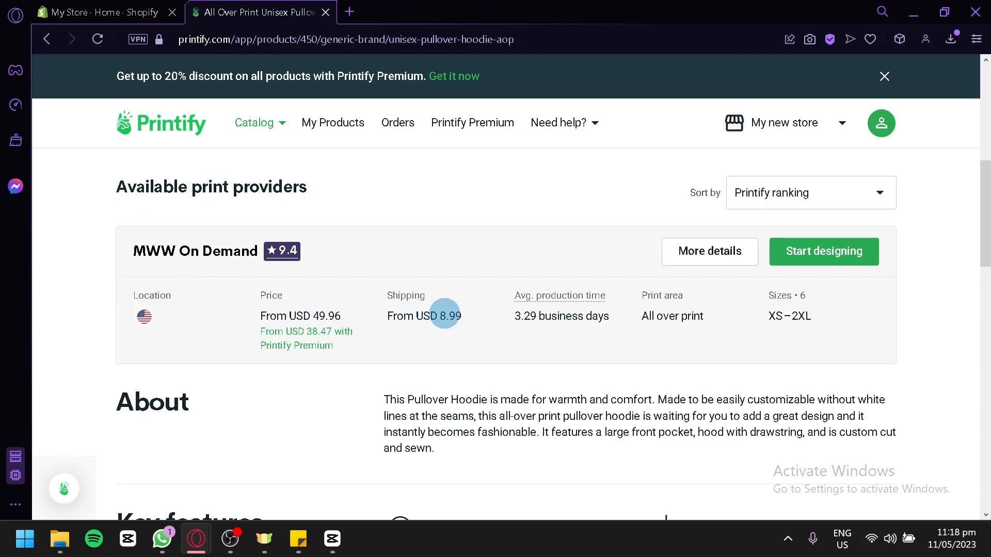
- Start designing the hoodie with print provider MWW On Demand and dismiss the designing guidelines
click(847, 254)
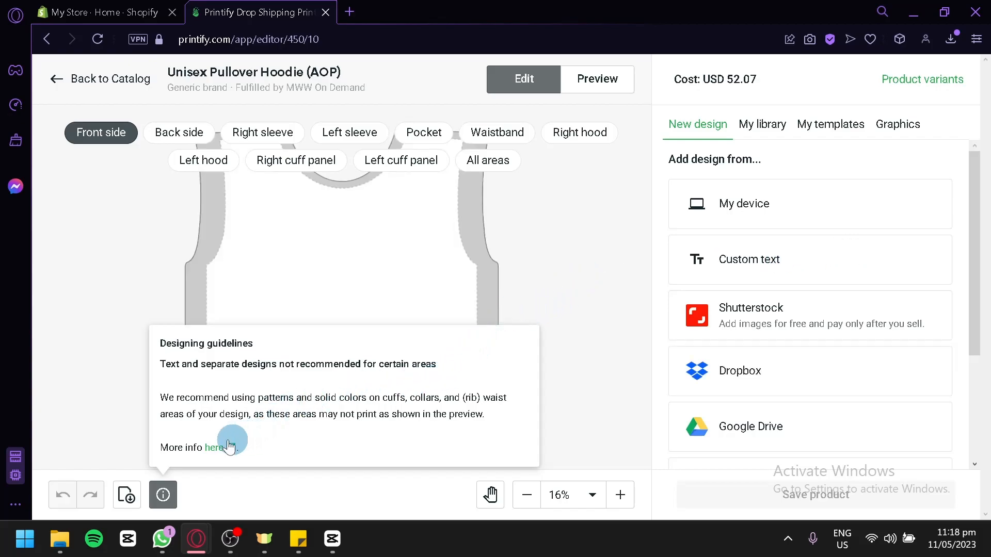
click(254, 475)
scroll(356, 269, up, 4)
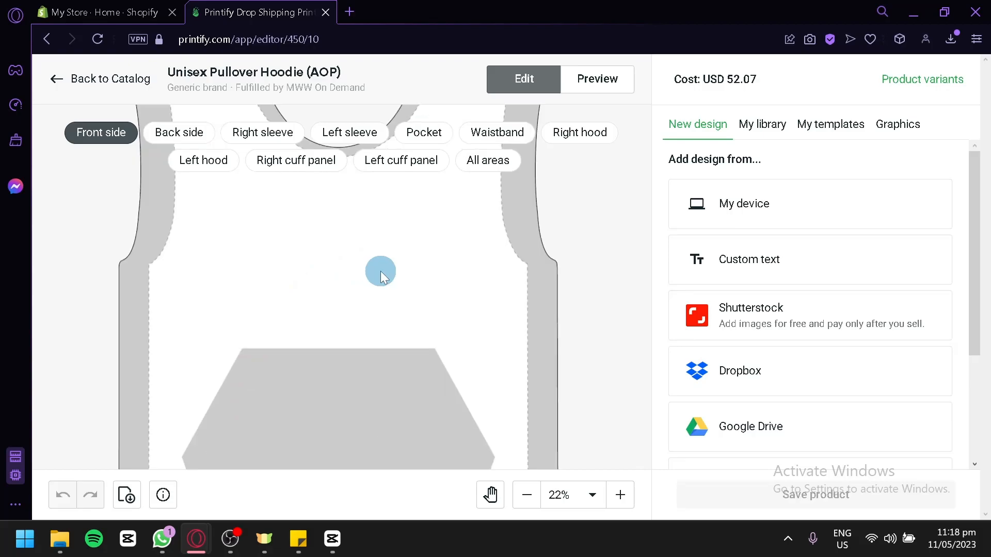
scroll(423, 310, down, 5)
scroll(429, 285, up, 2)
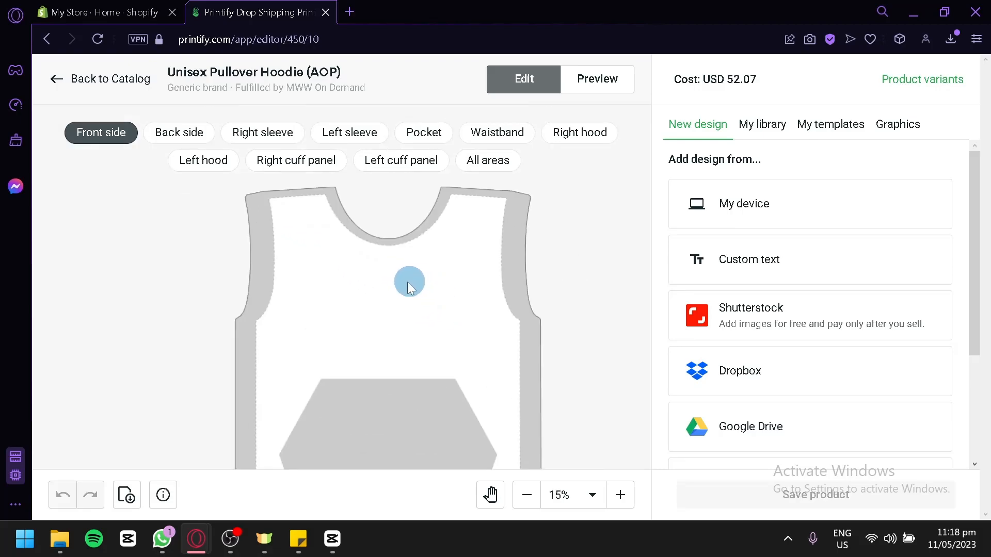
scroll(410, 281, down, 2)
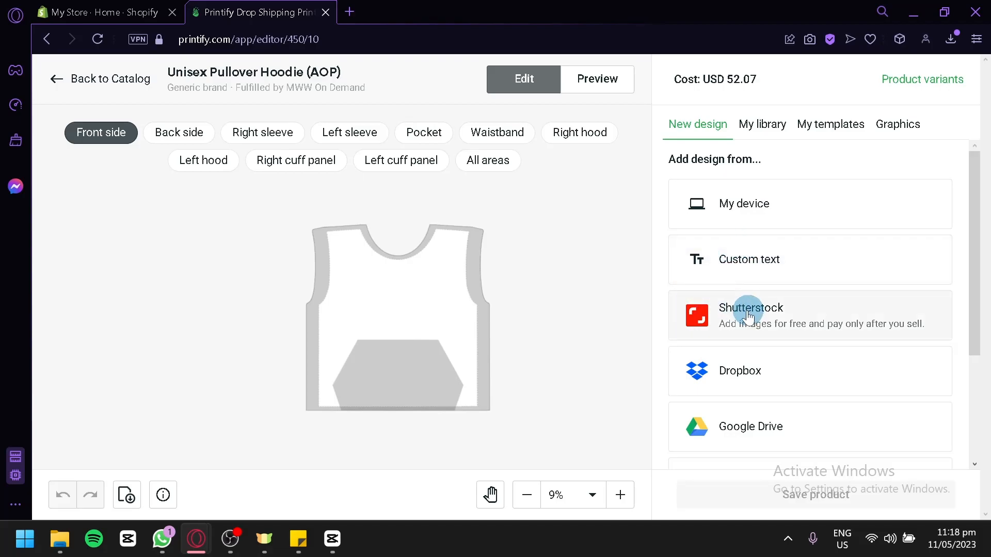
- Examine the available design sources and print file requirements, and browse the previously uploaded artwork in the library
scroll(722, 307, down, 2)
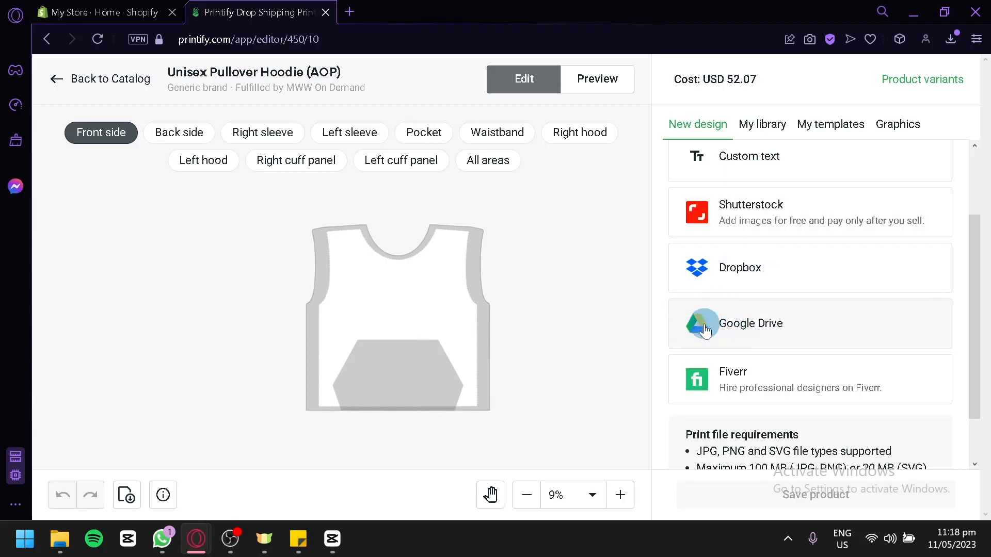
scroll(704, 330, down, 1)
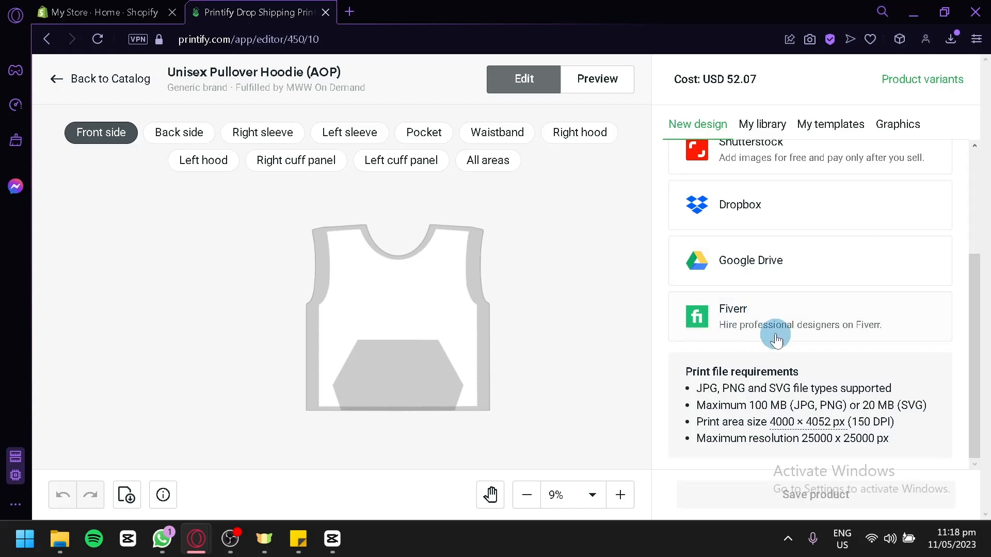
scroll(792, 315, up, 3)
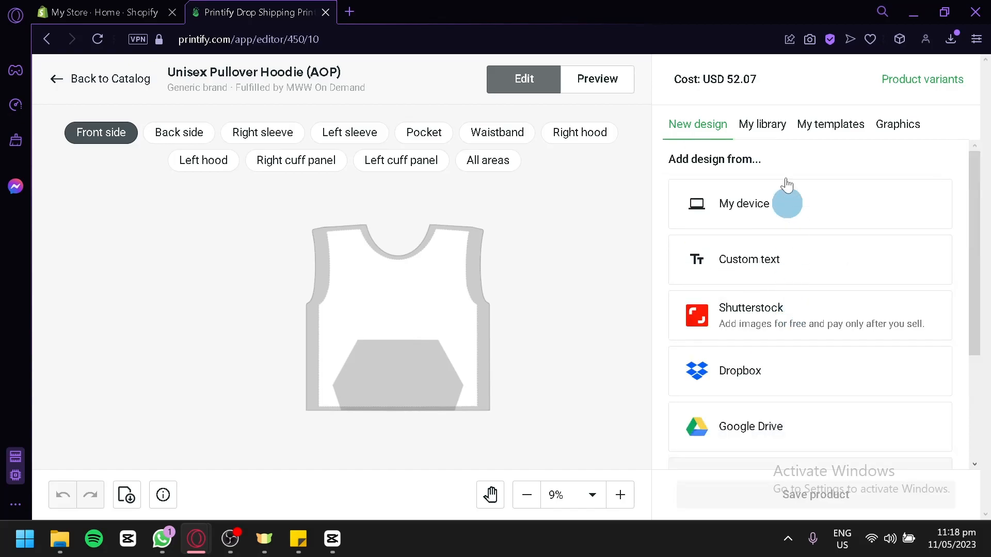
click(777, 127)
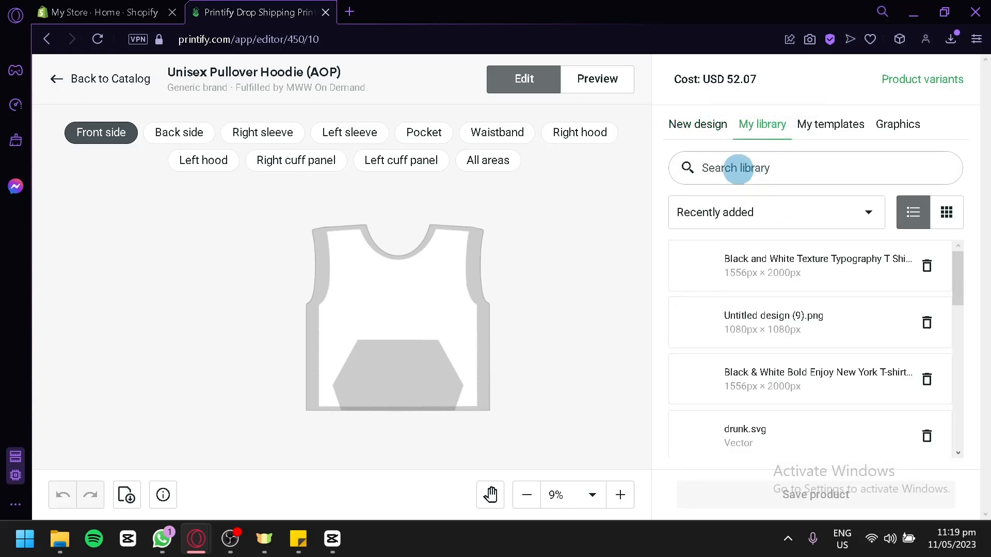
scroll(814, 307, down, 2)
scroll(812, 312, up, 2)
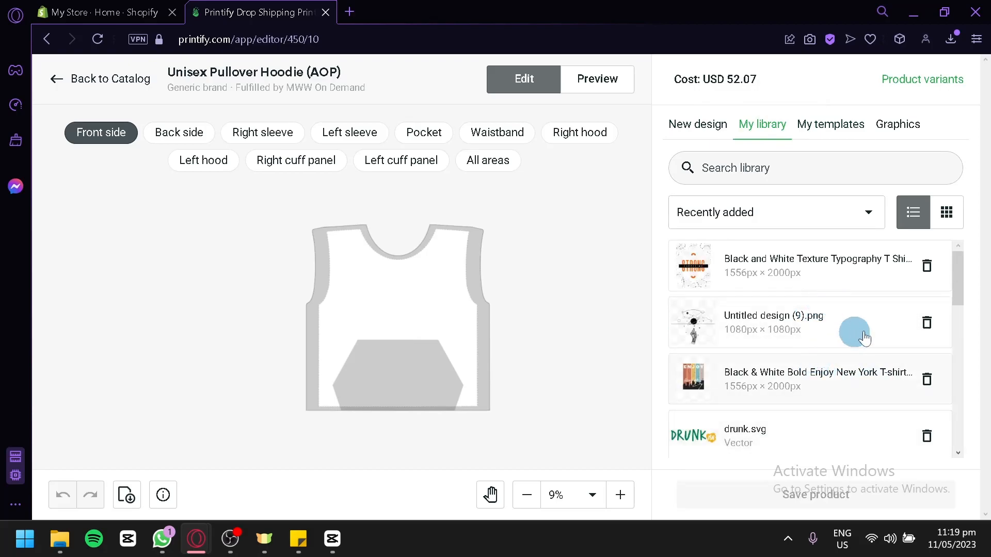
scroll(807, 305, down, 4)
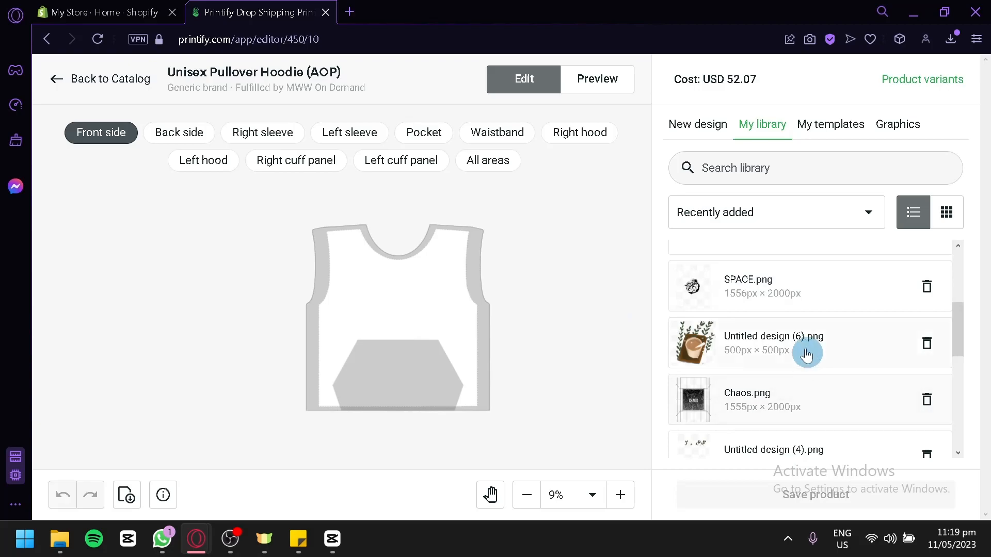
scroll(795, 330, down, 4)
scroll(803, 344, up, 2)
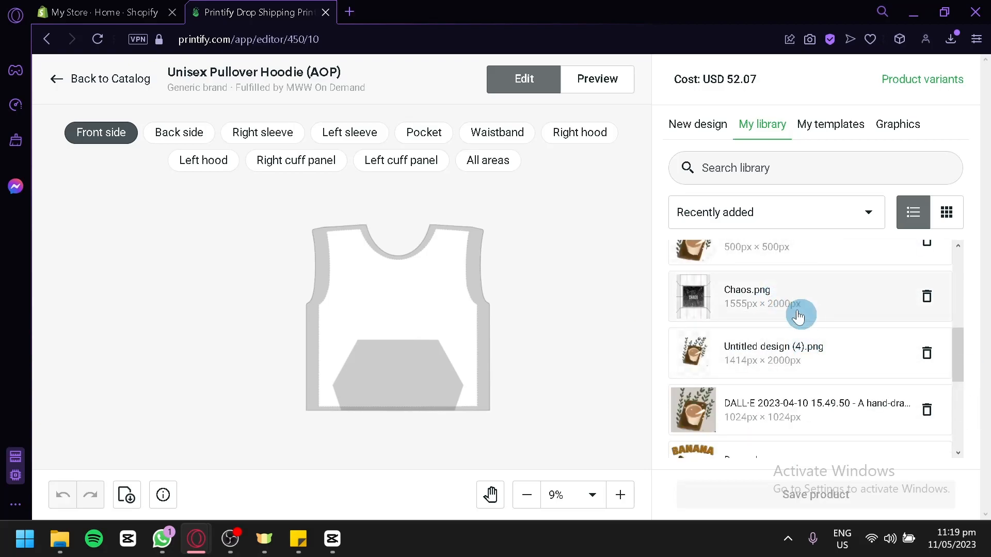
- Look over the saved templates and the ready-made graphics, with a brief check of the Shopify admin in between
click(832, 127)
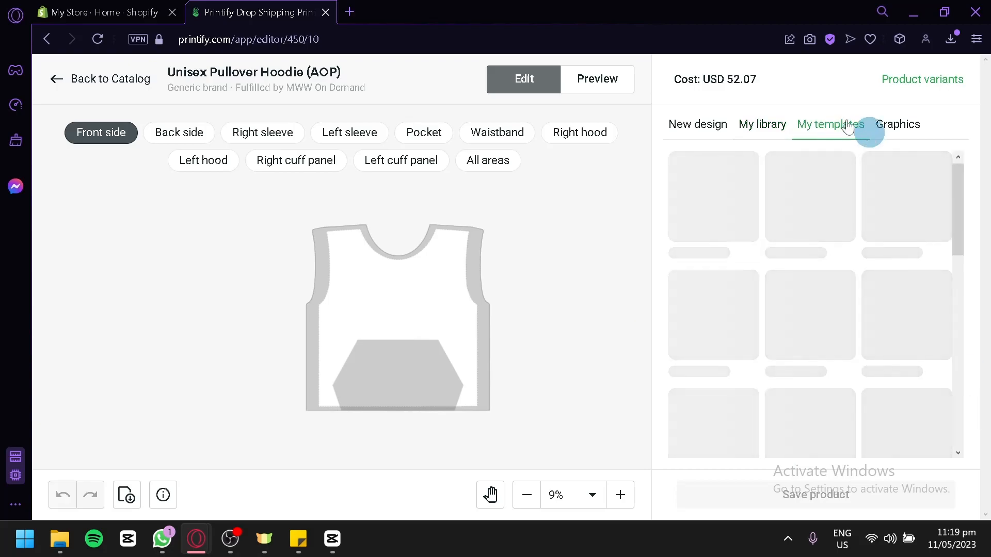
click(896, 125)
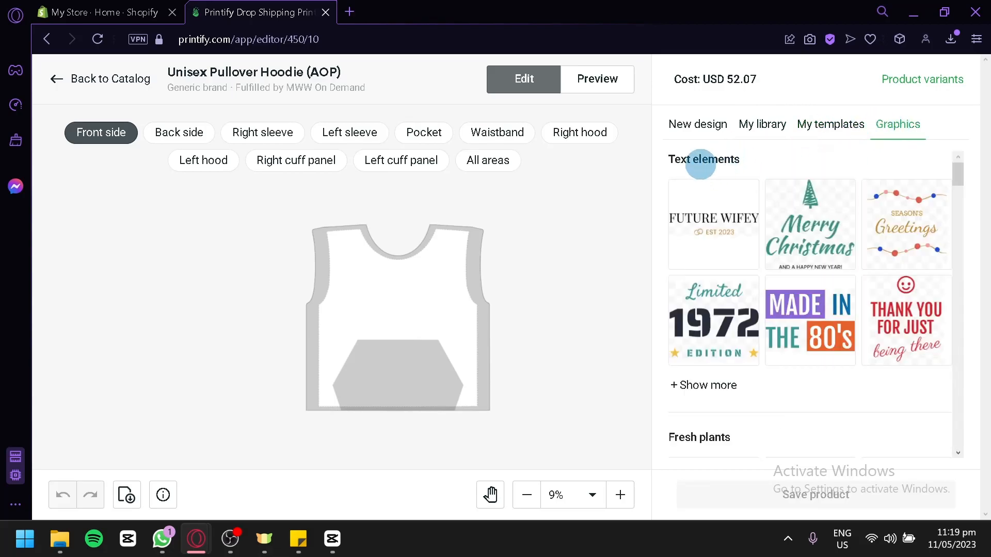
scroll(846, 236, down, 2)
scroll(779, 307, down, 8)
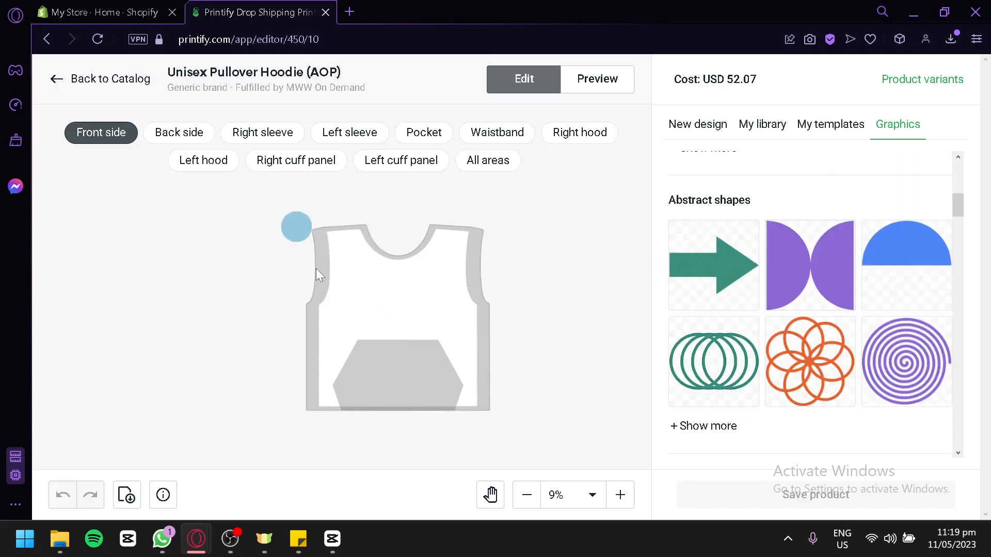
click(75, 11)
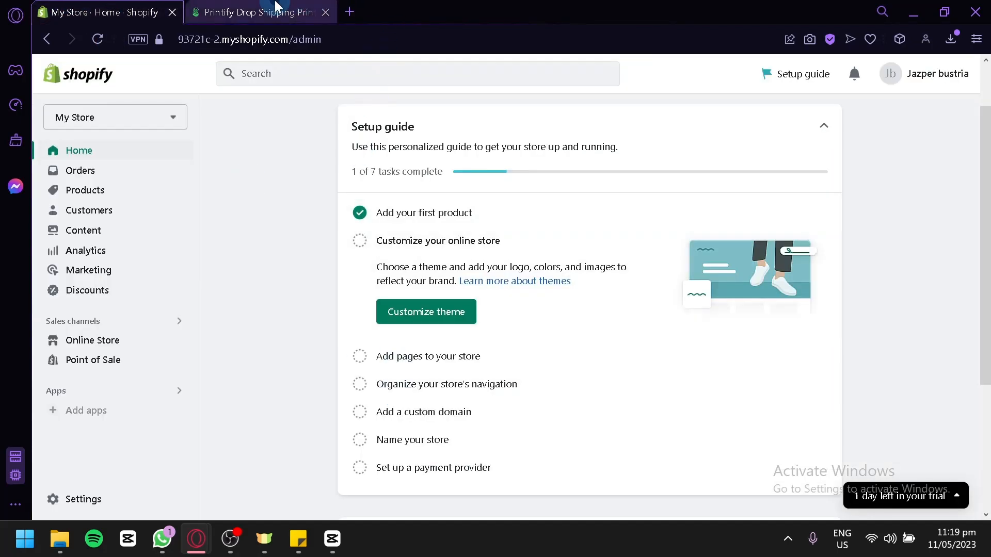
click(302, 16)
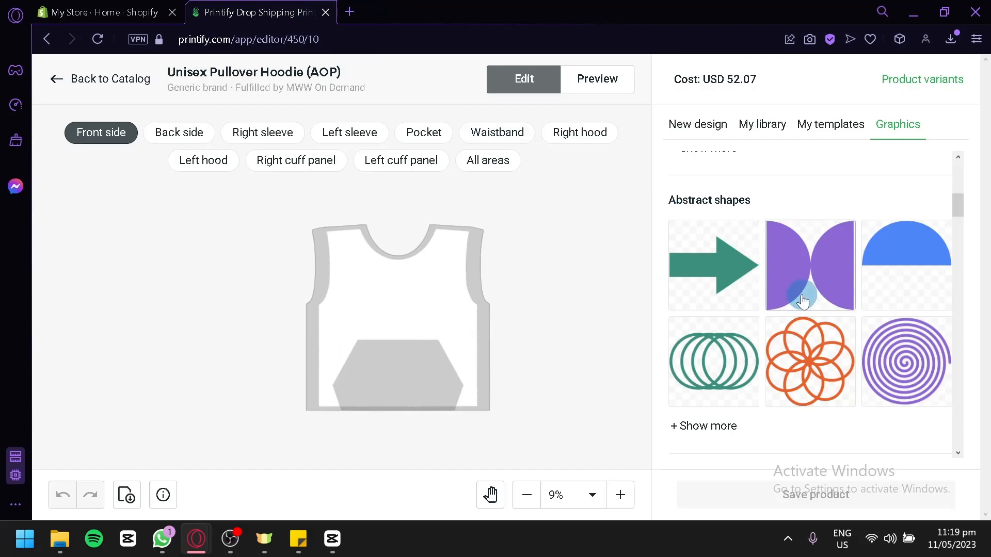
scroll(801, 299, up, 6)
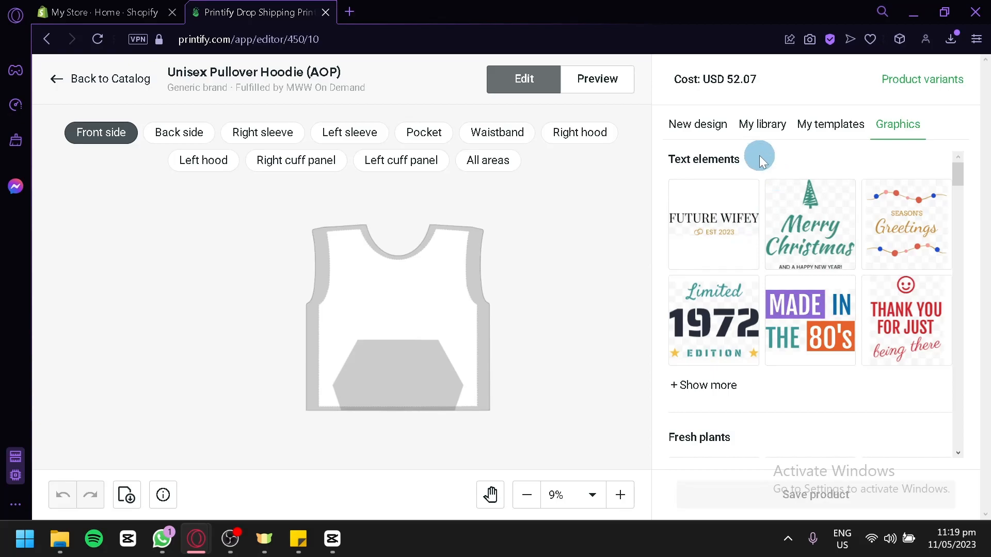
- Add Chaos.png from the uploaded artwork library to the hoodie's front side
click(767, 130)
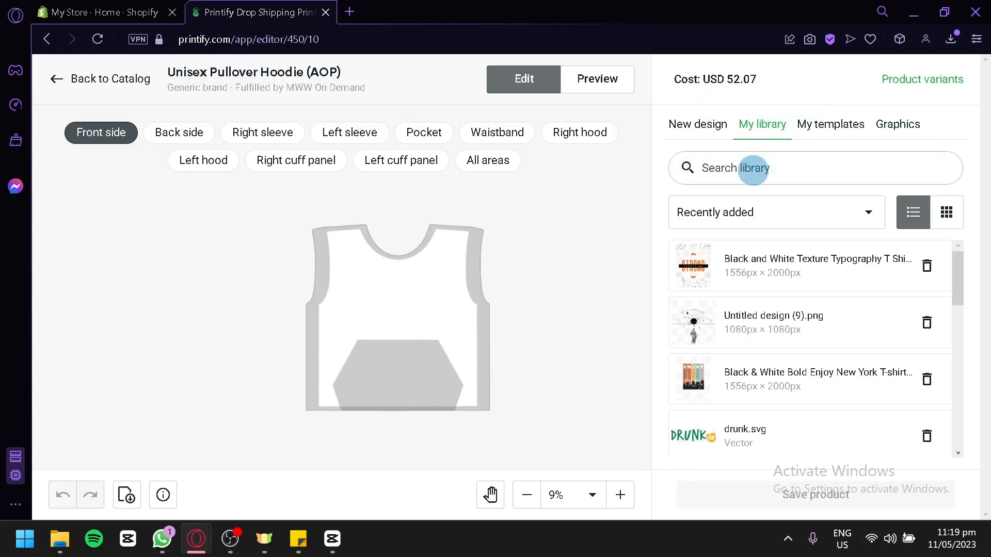
scroll(780, 317, down, 2)
scroll(743, 362, down, 2)
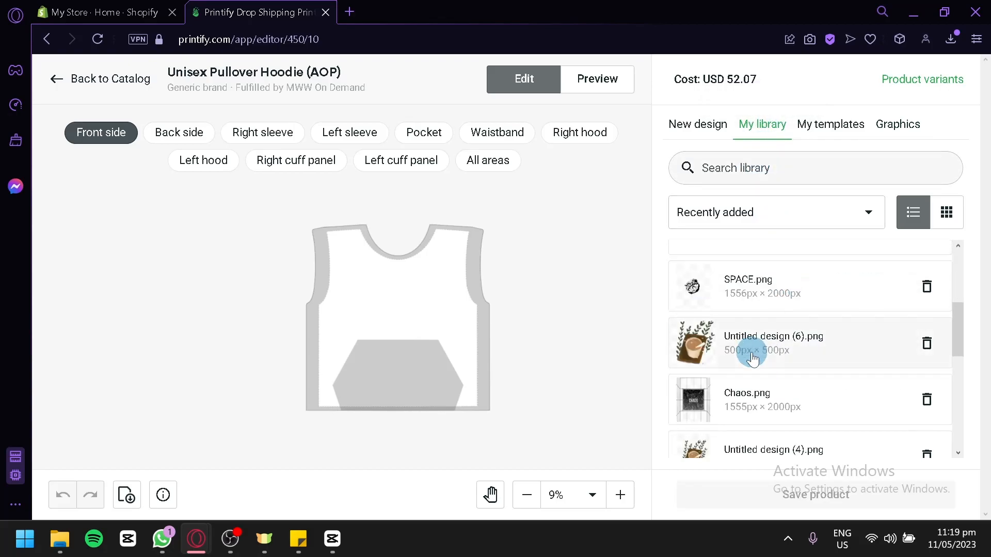
scroll(748, 397, down, 2)
drag(779, 305, 361, 289)
click(758, 278)
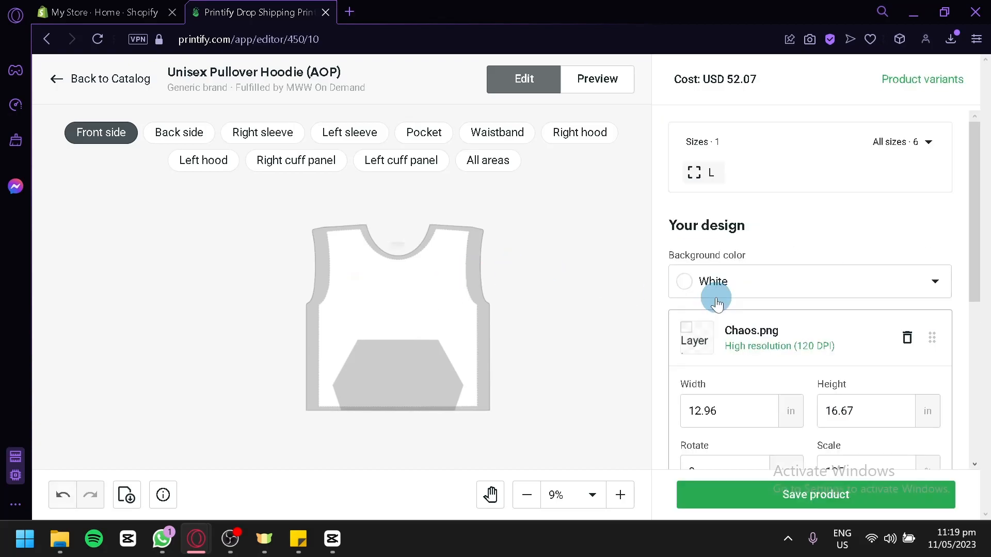
- Enlarge the Chaos.png artwork to span the width of the hoodie's front side and center it on the panel
drag(444, 376, 405, 312)
click(425, 336)
key(Delete)
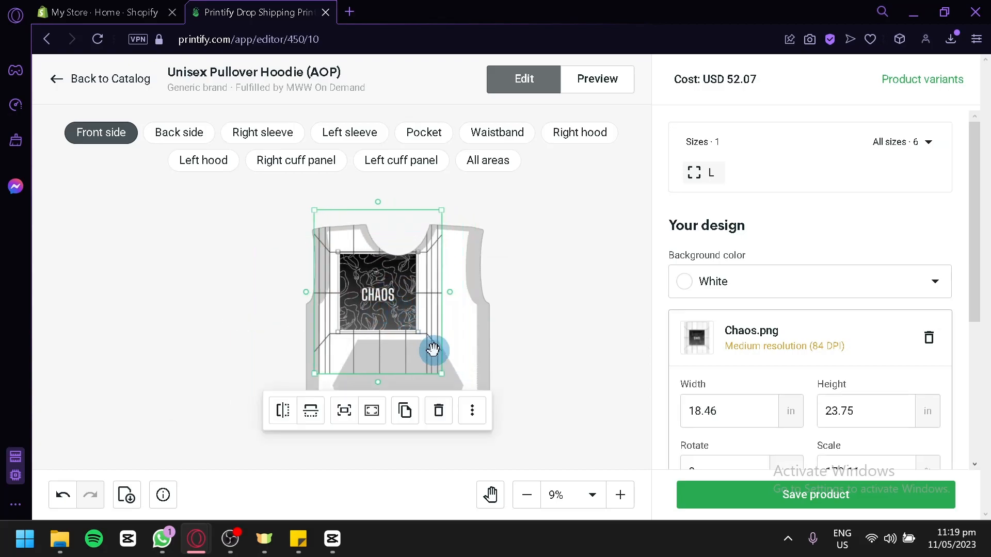
click(438, 380)
click(424, 349)
mouse_move(441, 371)
mouse_down()
mouse_move(503, 406)
mouse_move(445, 365)
mouse_up()
click(534, 356)
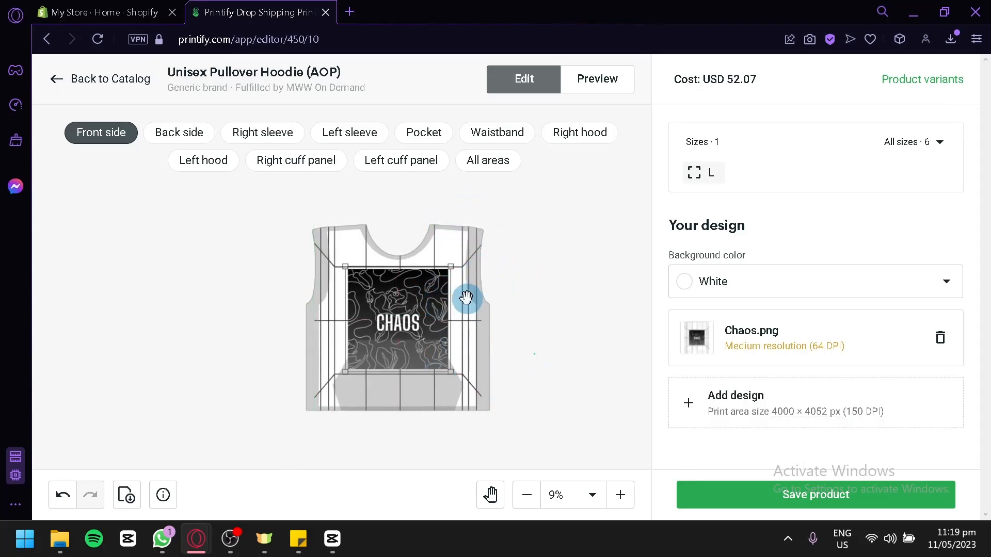
drag(444, 309, 444, 309)
click(539, 264)
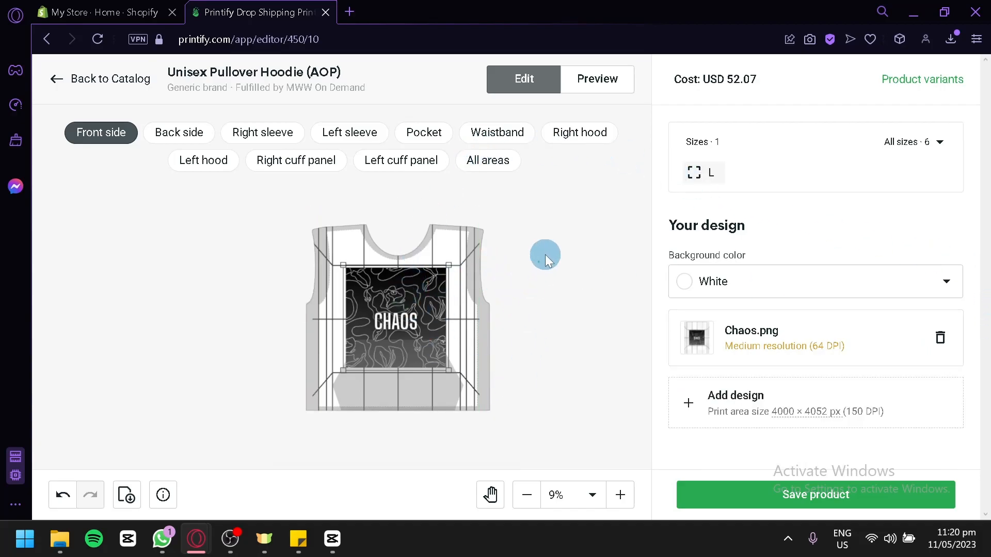
scroll(590, 160, down, 3)
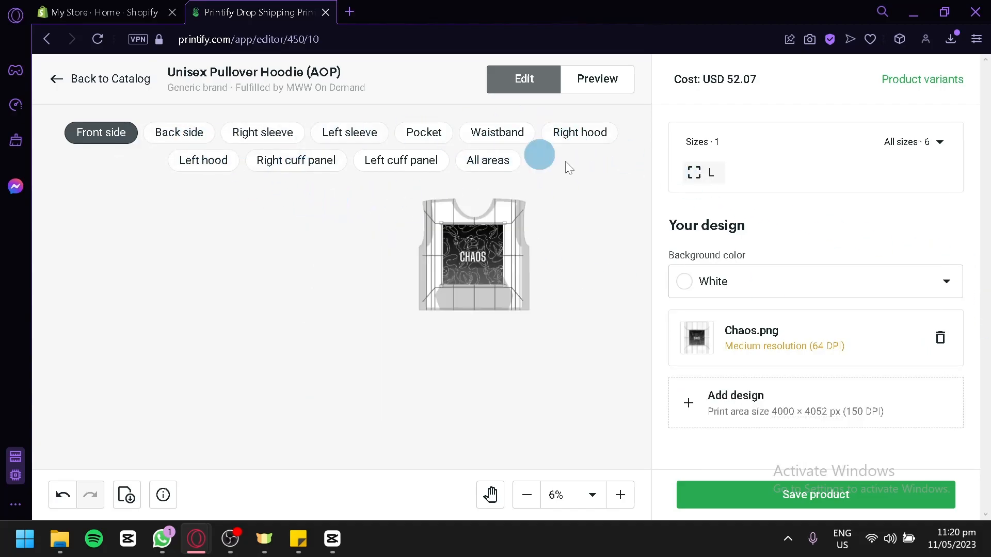
scroll(648, 238, up, 2)
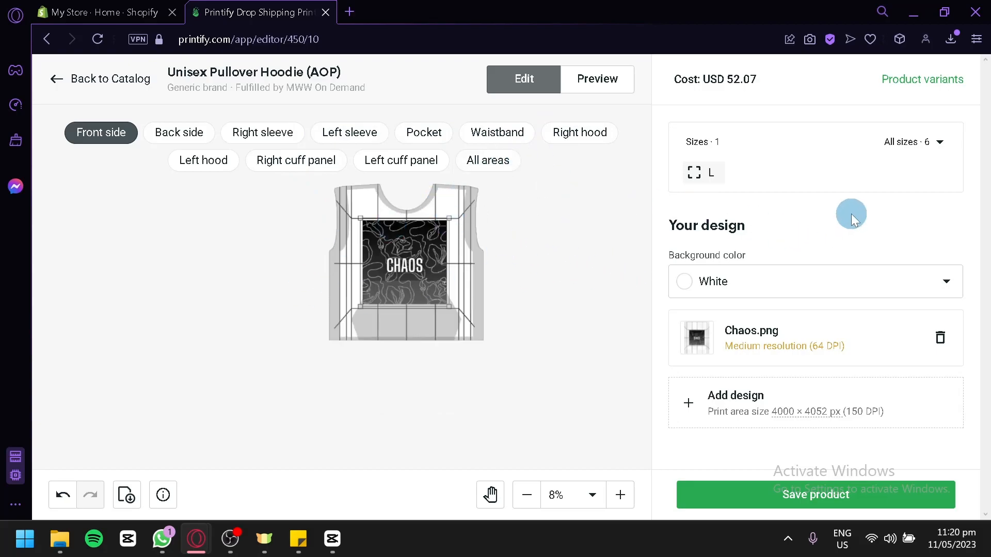
- Enable the XS, S, M, XL and 2XL sizes for the hoodie in addition to L
click(939, 140)
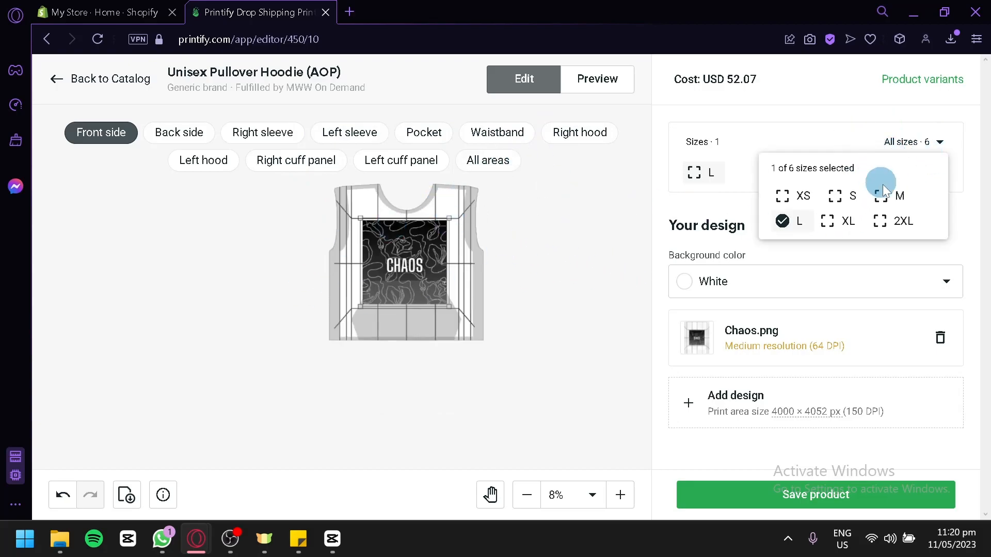
click(880, 220)
click(881, 195)
click(840, 205)
click(826, 222)
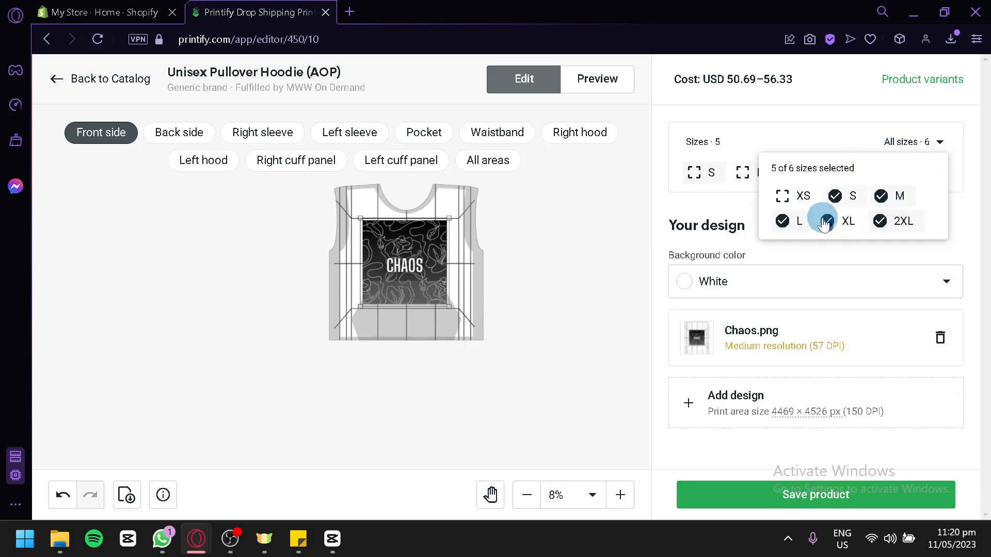
click(781, 197)
click(785, 261)
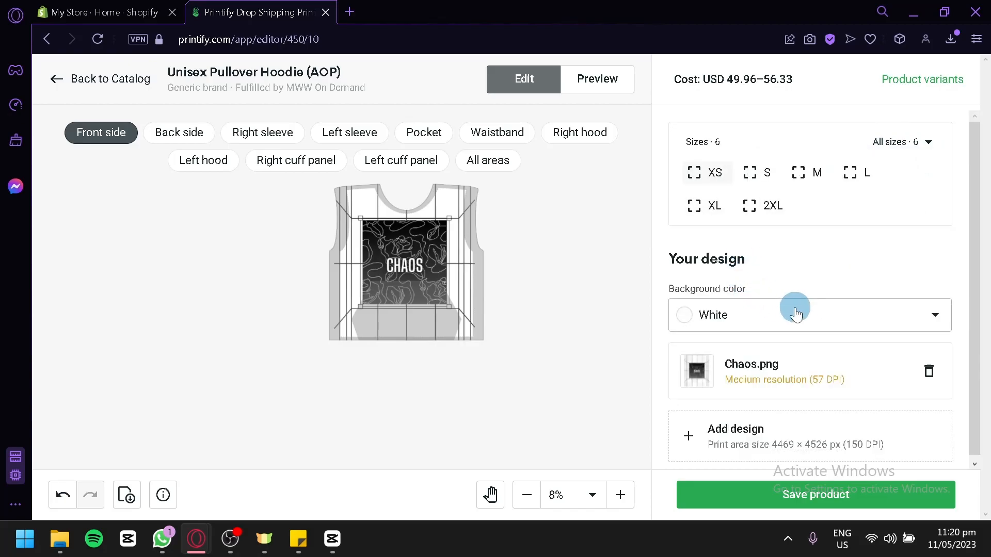
- Try Light grey as the hoodie's background color, and return it to White
click(792, 311)
click(715, 353)
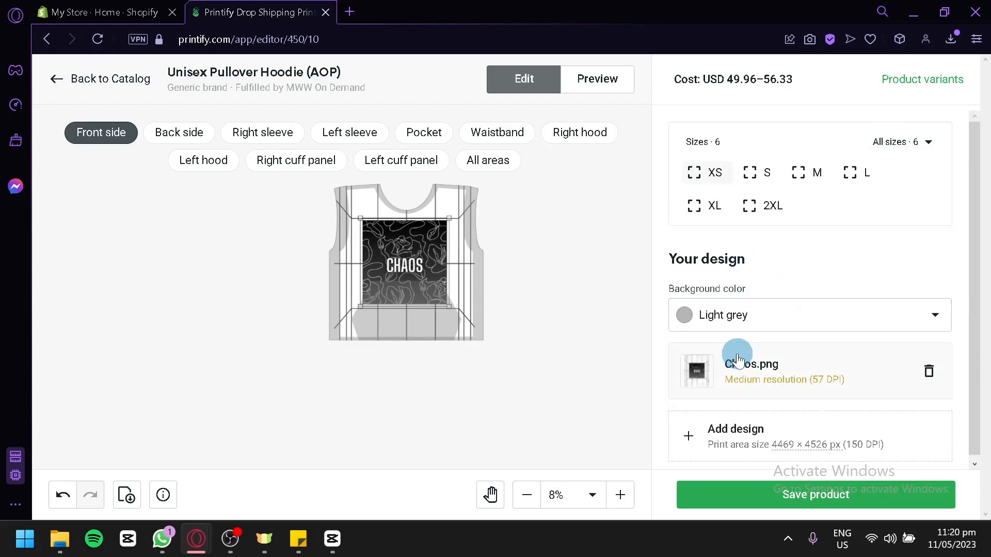
click(746, 324)
click(712, 354)
click(753, 380)
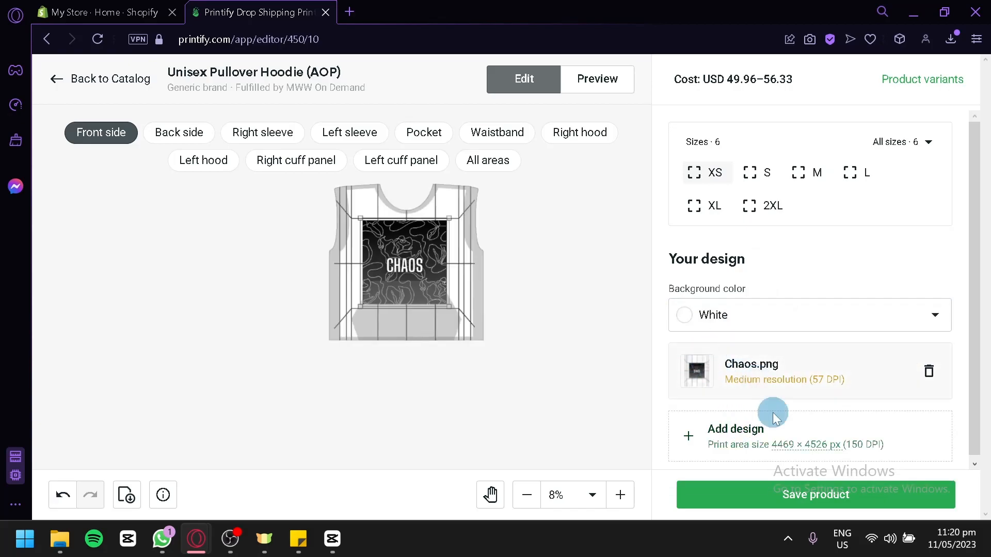
- Save the hoodie product and set the Lifestyle mockup as its title image after previewing the two Person Front views
click(792, 496)
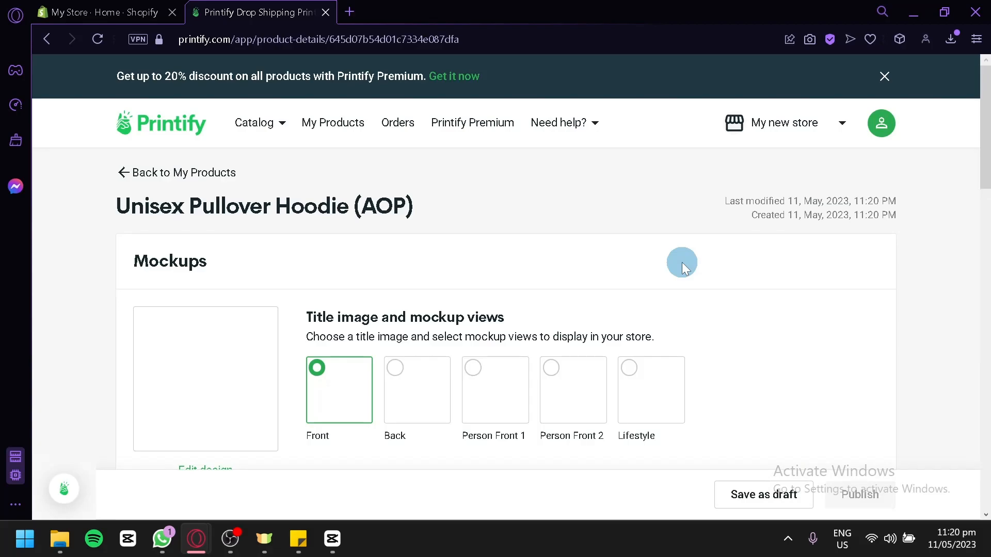
scroll(479, 257, down, 2)
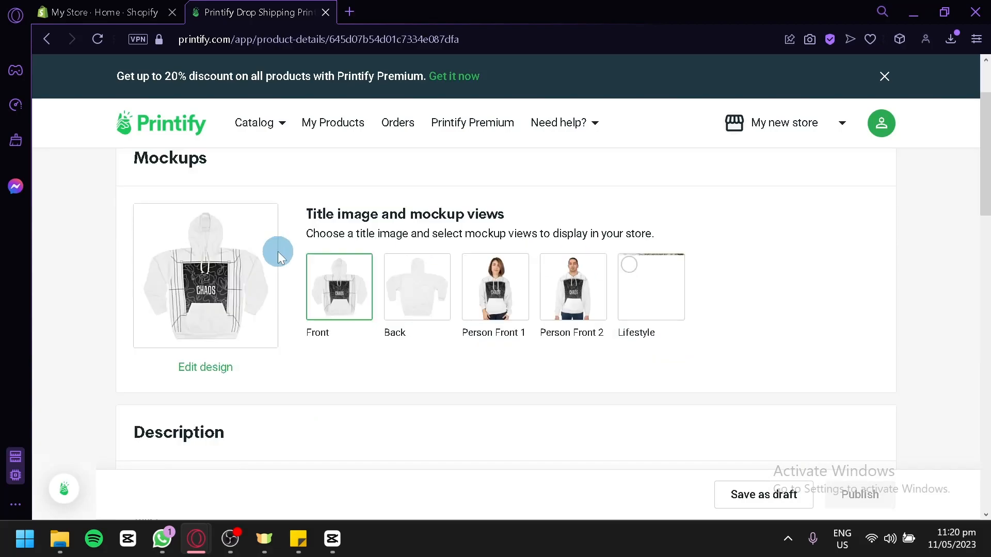
click(557, 284)
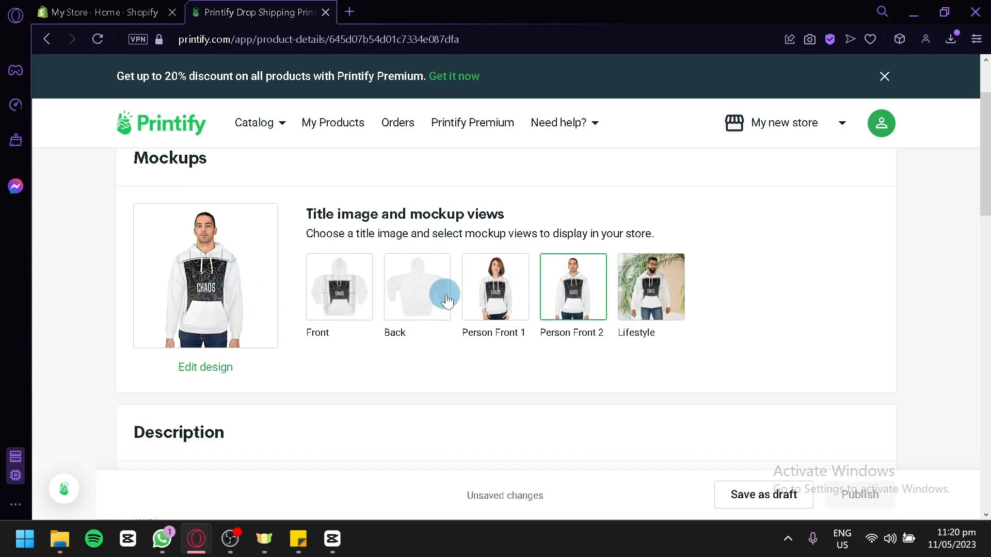
click(467, 298)
click(677, 289)
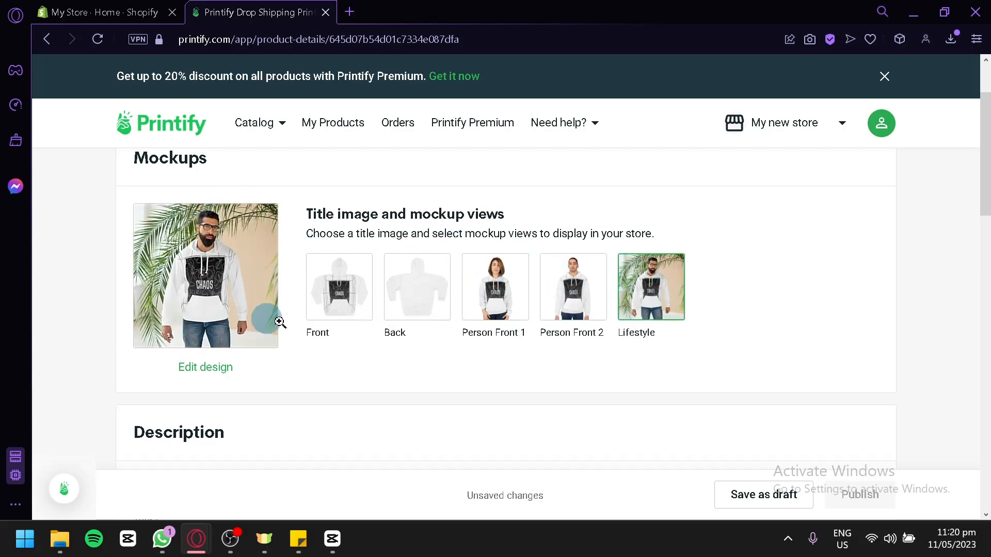
- Review the hoodie's product description, the variant pricing table and the publishing settings
scroll(373, 354, down, 4)
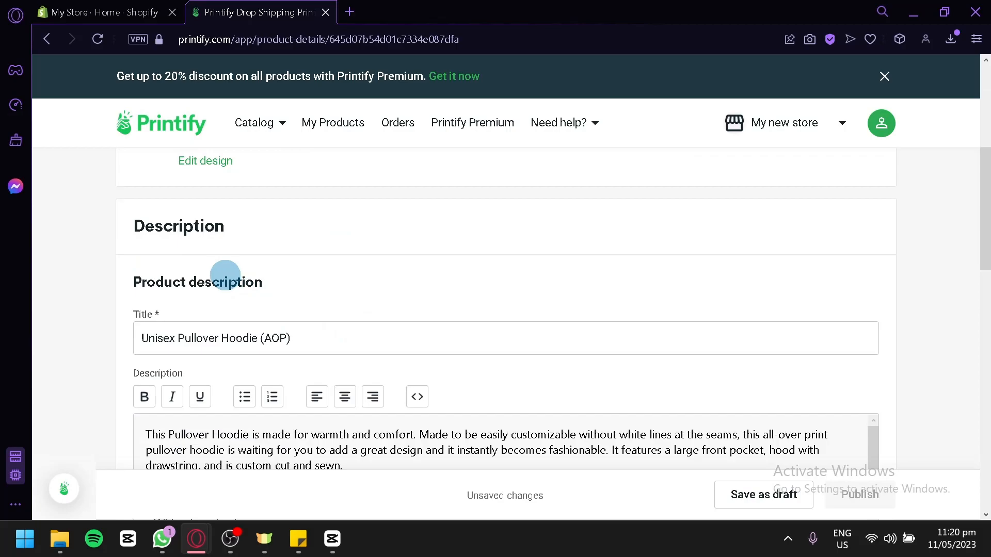
scroll(128, 197, down, 4)
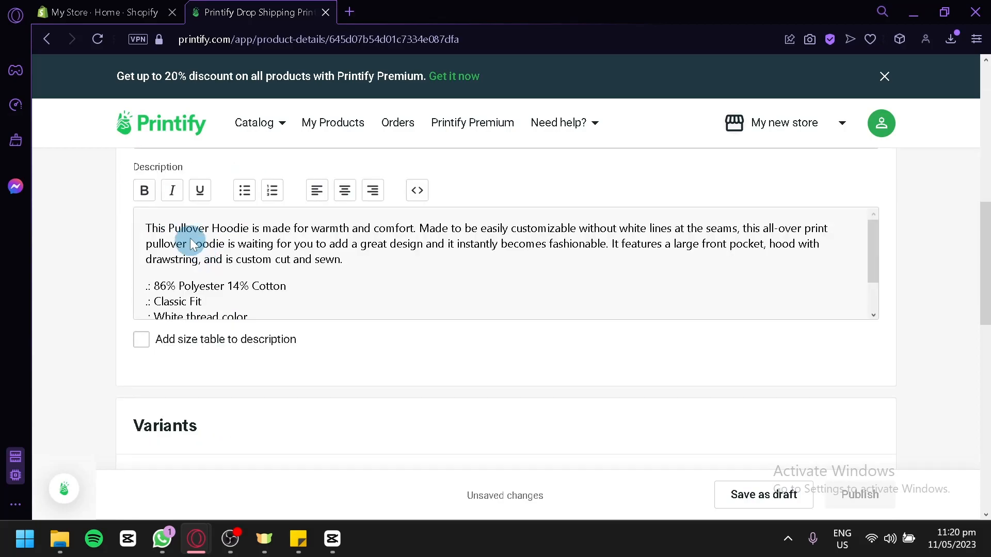
scroll(275, 235, down, 6)
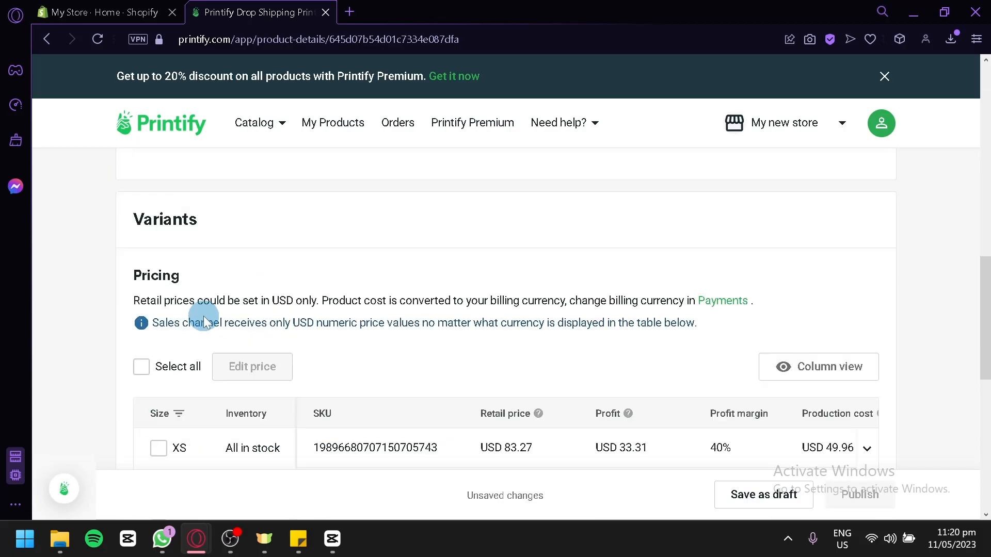
scroll(181, 276, down, 4)
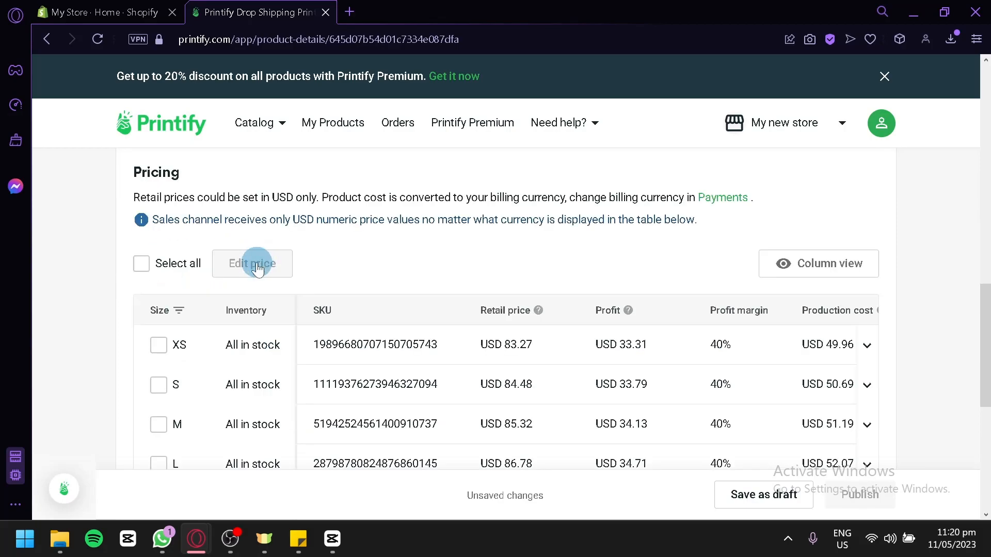
scroll(405, 330, up, 2)
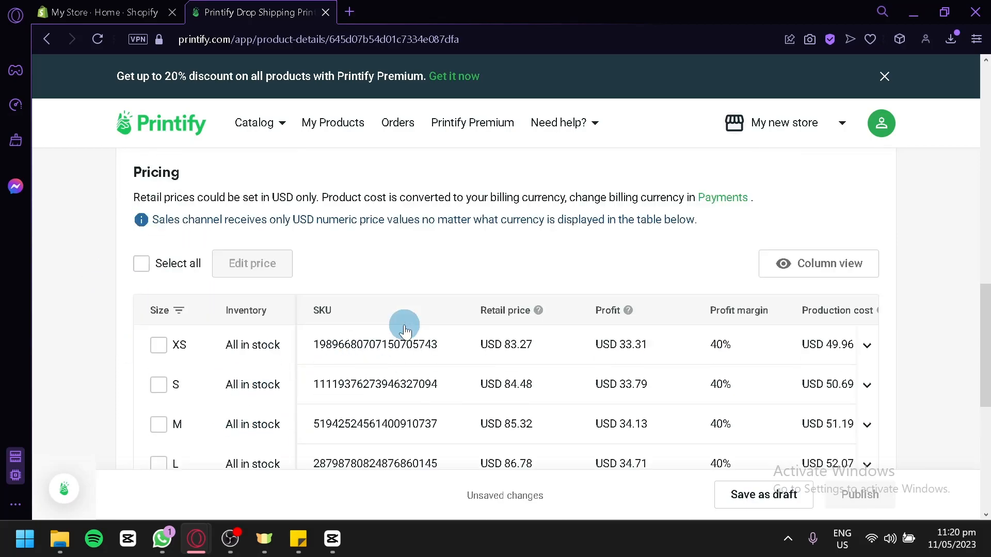
scroll(360, 298, down, 7)
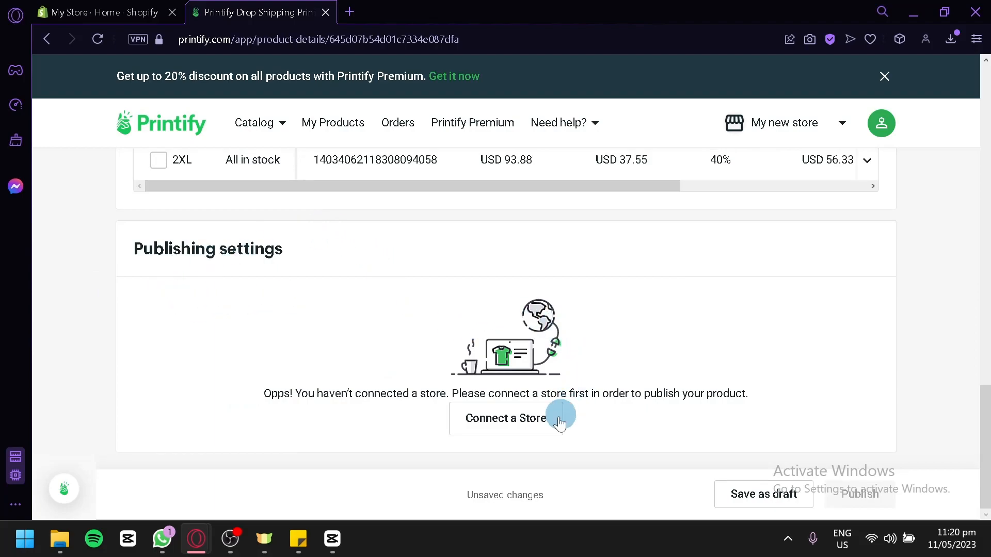
- Go from the publishing settings to the store connections and make the Shopify store My Store the active store
click(546, 427)
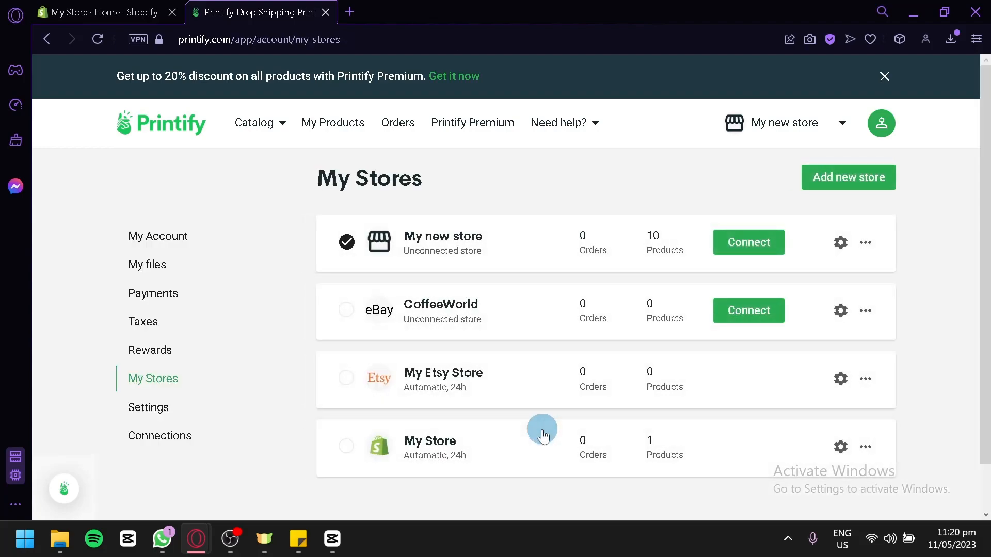
scroll(542, 434, down, 1)
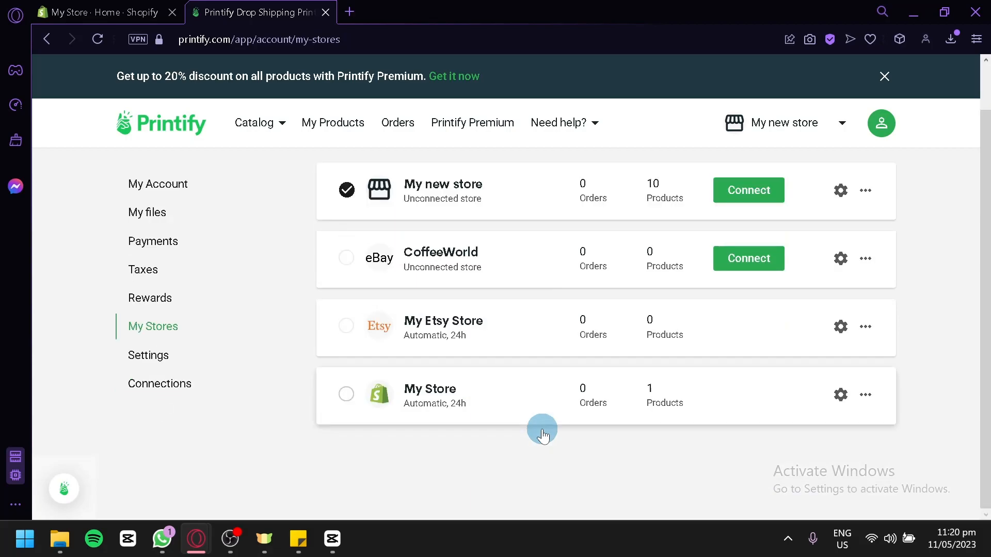
click(356, 398)
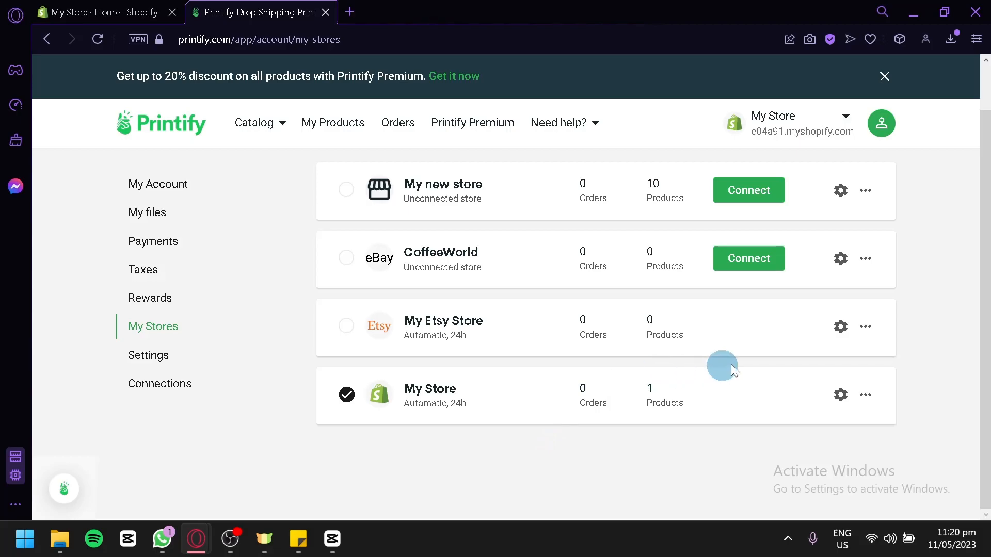
click(867, 398)
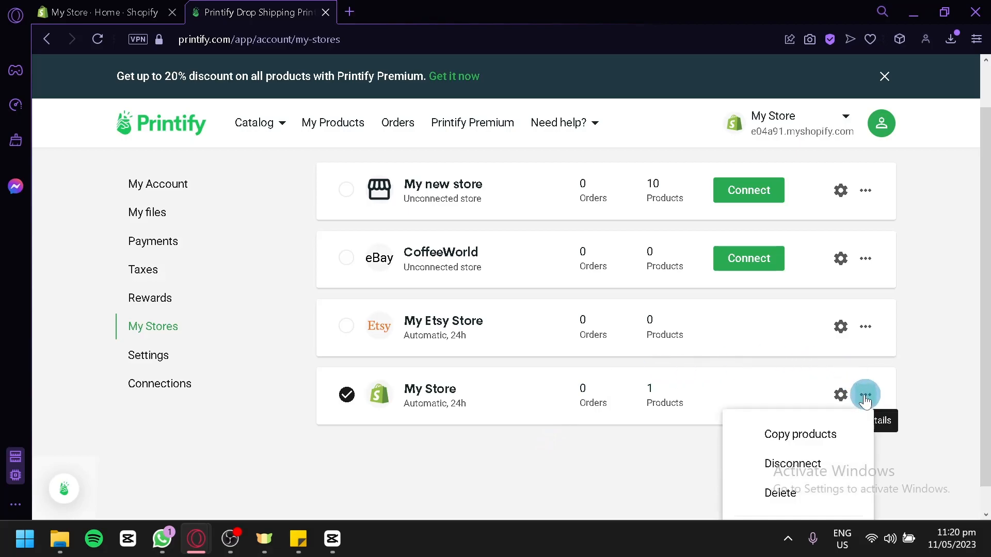
scroll(222, 230, up, 1)
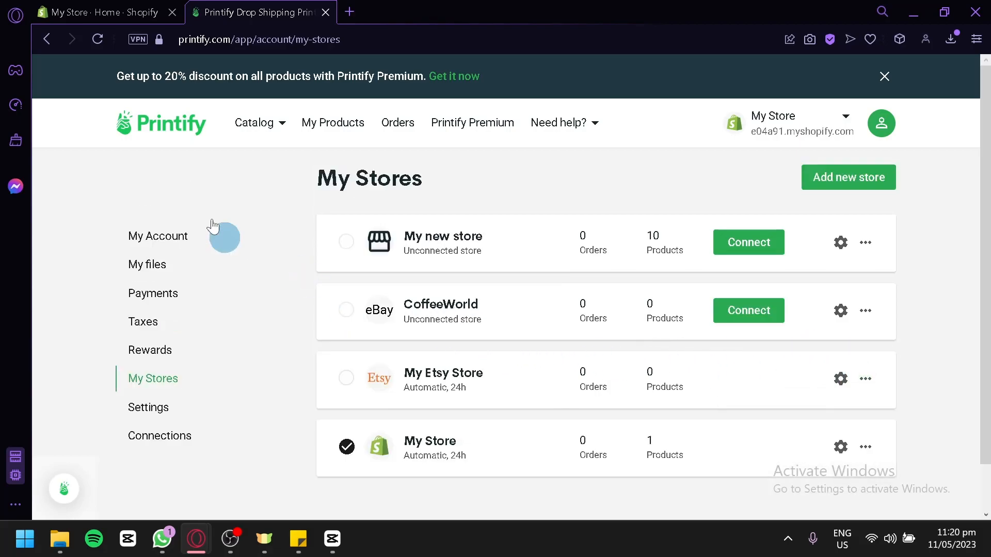
- Open the existing product in My Store and examine its product visibility, variant visibility, sync details and Shopify categories settings
click(324, 127)
scroll(328, 347, down, 2)
click(356, 463)
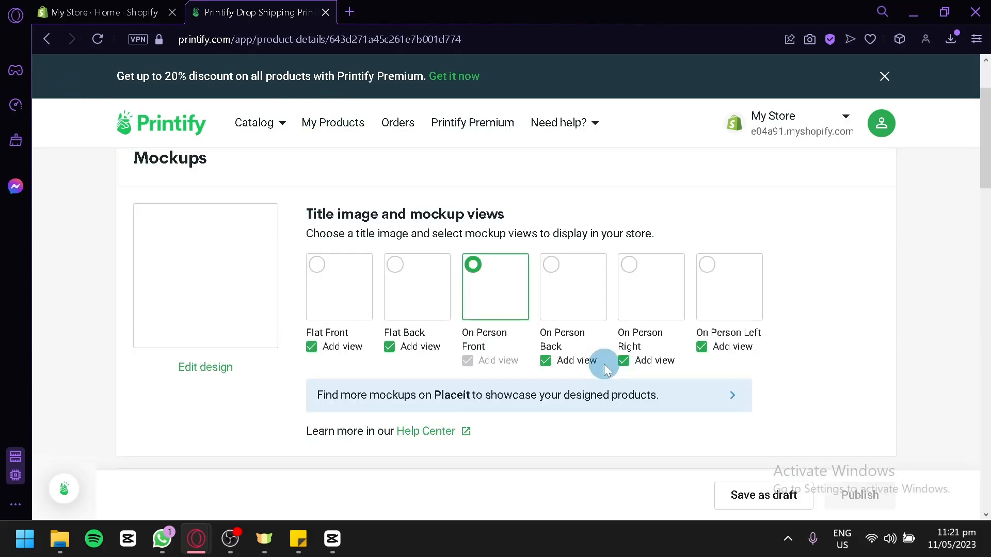
scroll(606, 367, down, 15)
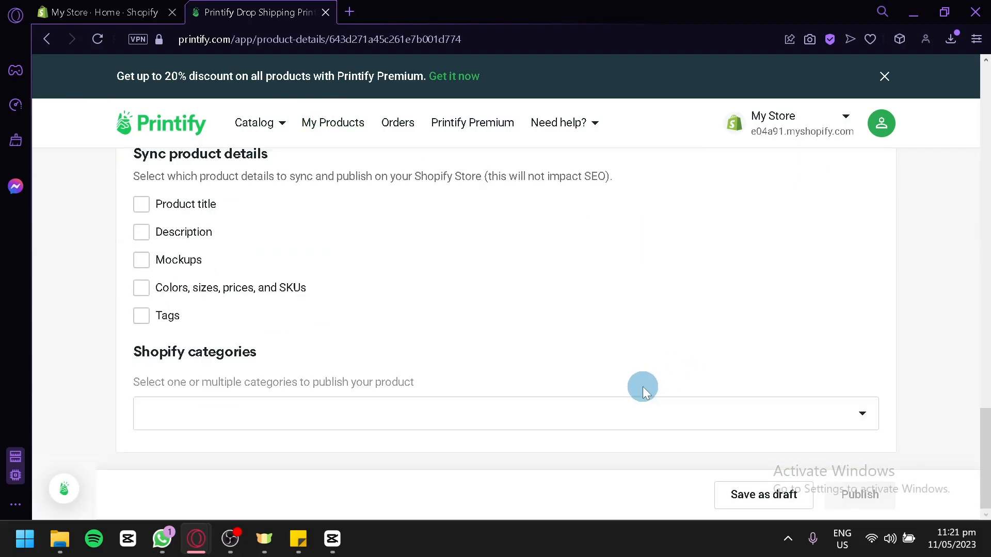
scroll(636, 381, up, 8)
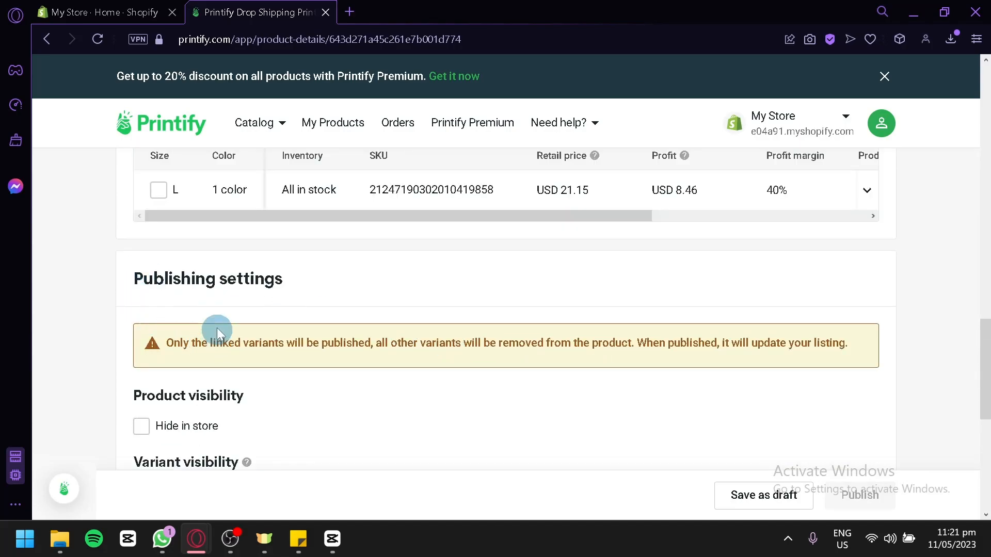
scroll(252, 260, down, 2)
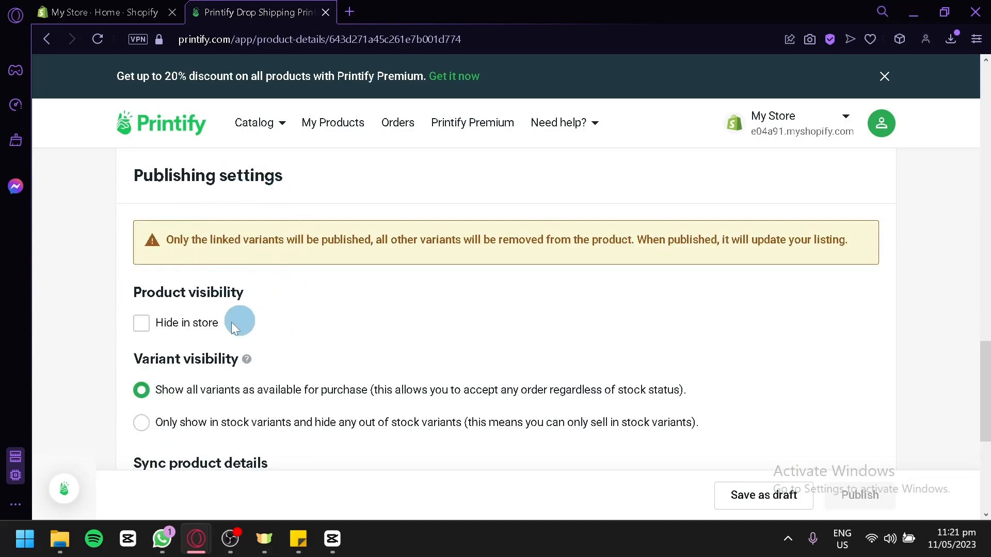
scroll(252, 368, down, 4)
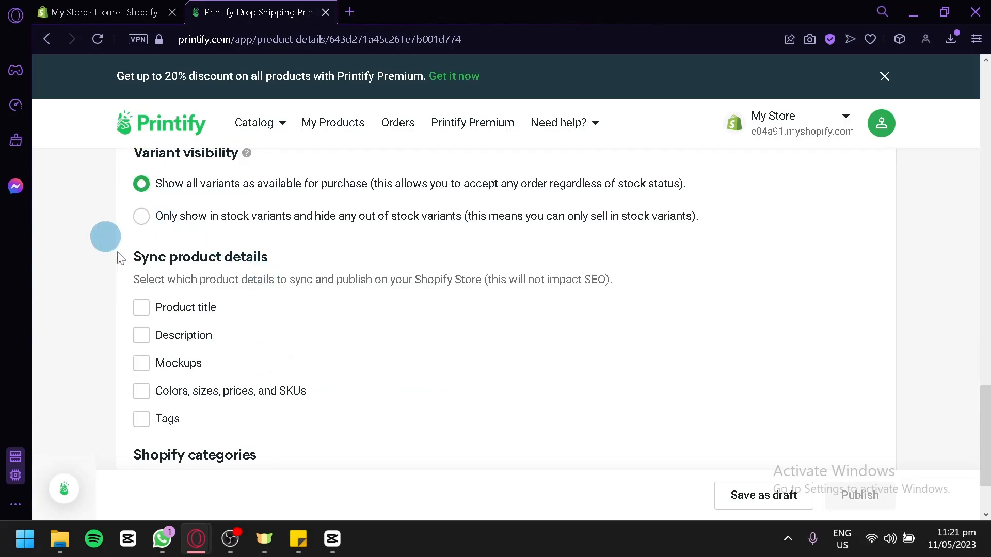
scroll(212, 370, down, 2)
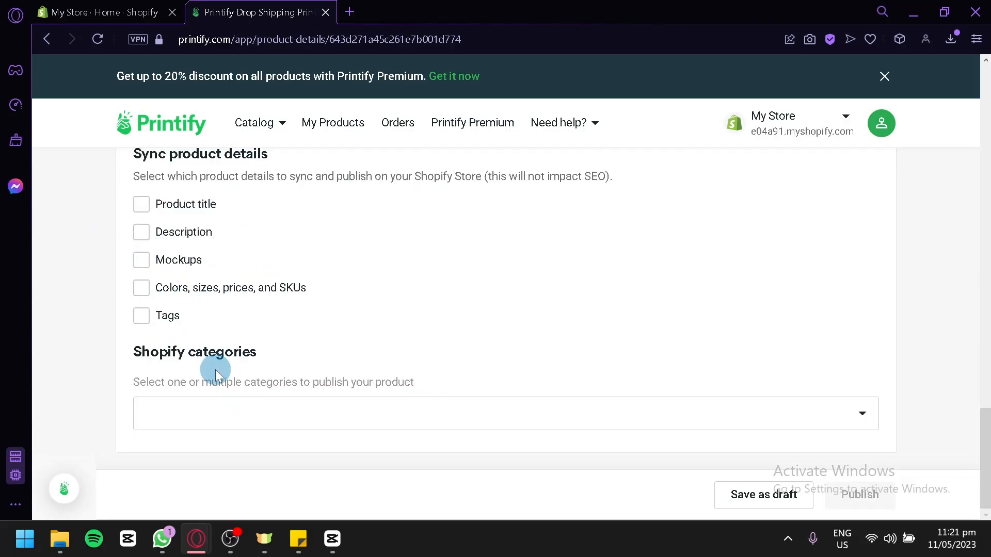
scroll(286, 403, up, 6)
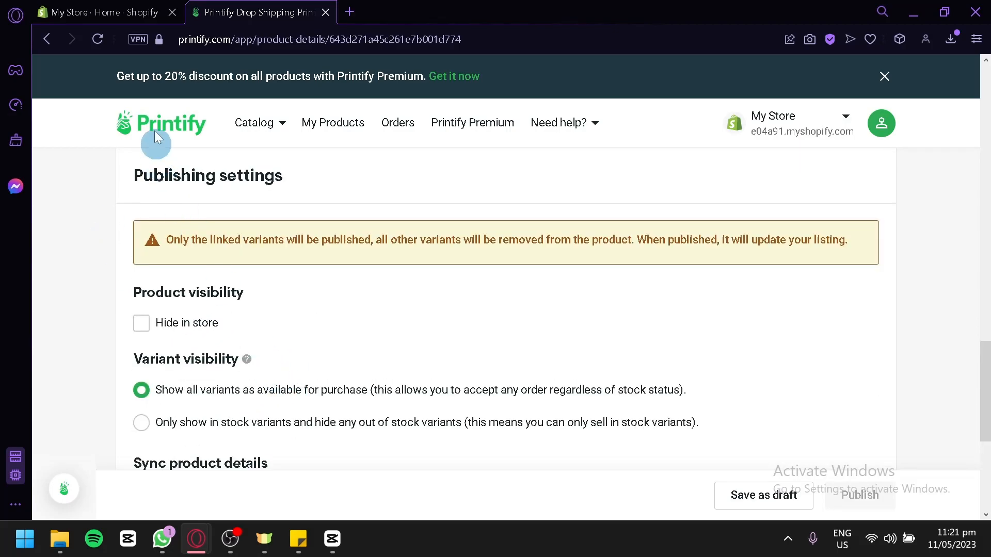
- Switch to the Shopify admin and look over the My Products list in the Printify: Print on Demand app
click(124, 7)
click(98, 38)
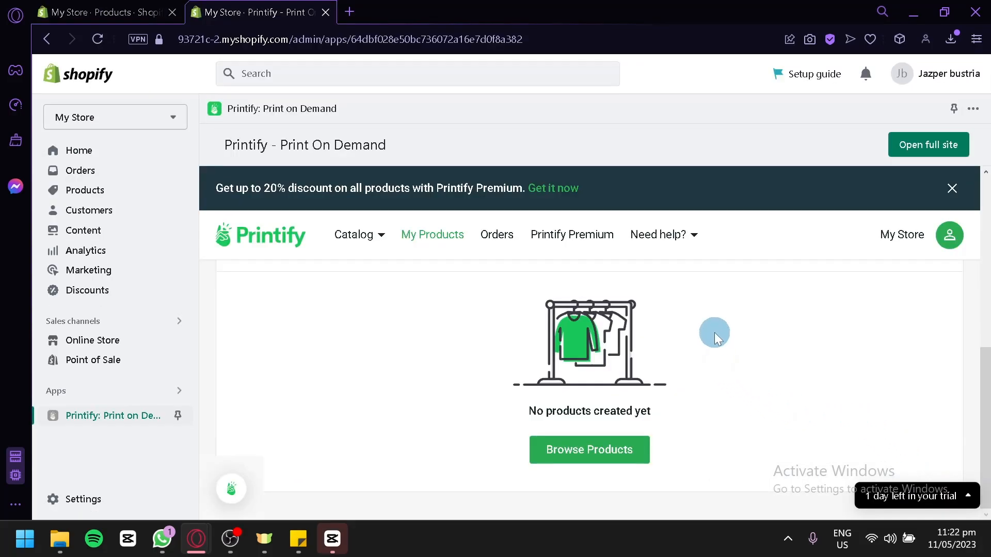
scroll(405, 362, up, 4)
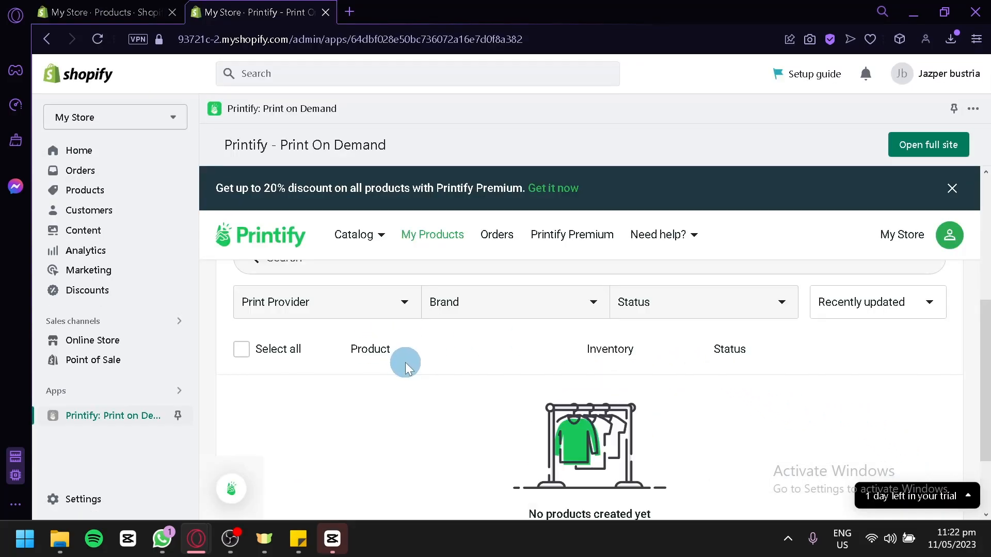
scroll(479, 383, up, 2)
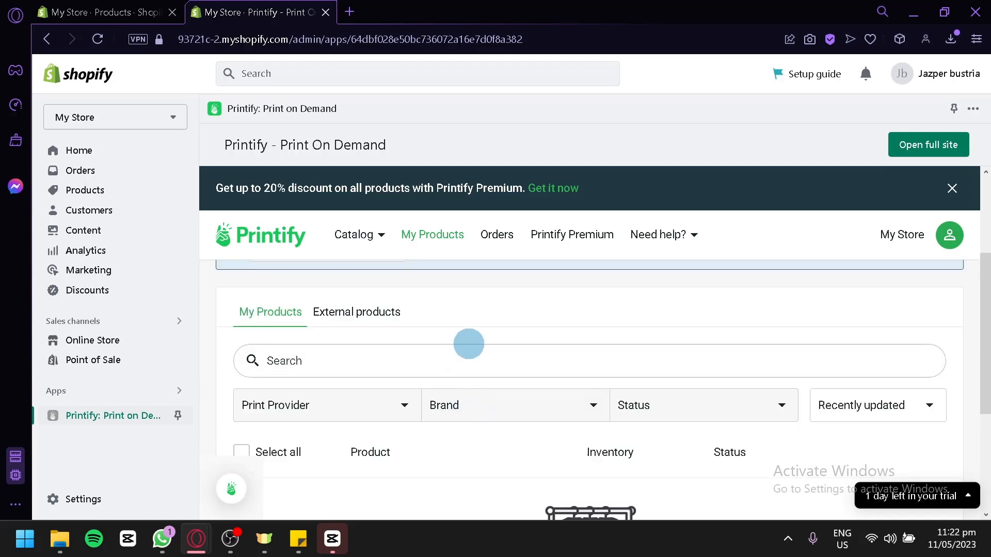
scroll(545, 439, down, 2)
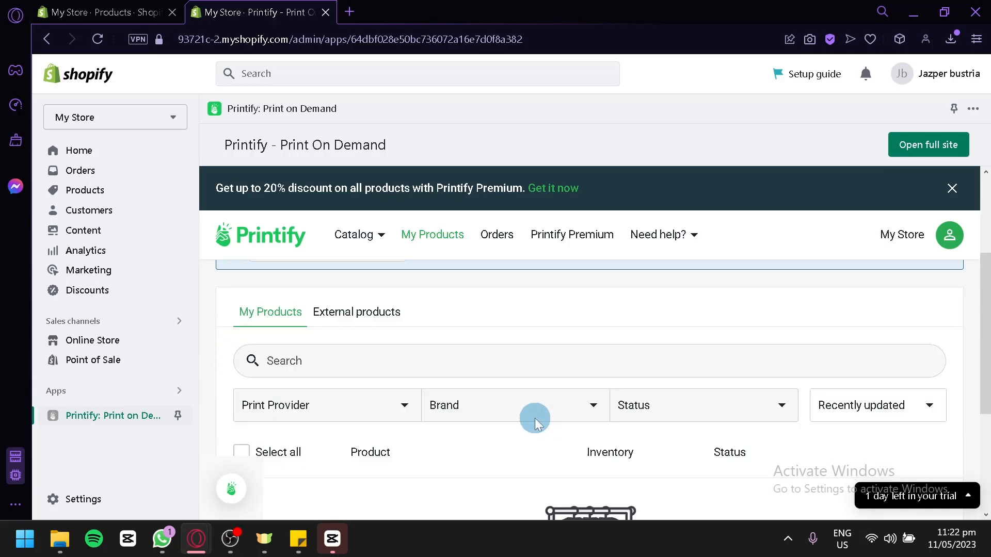
scroll(530, 439, down, 2)
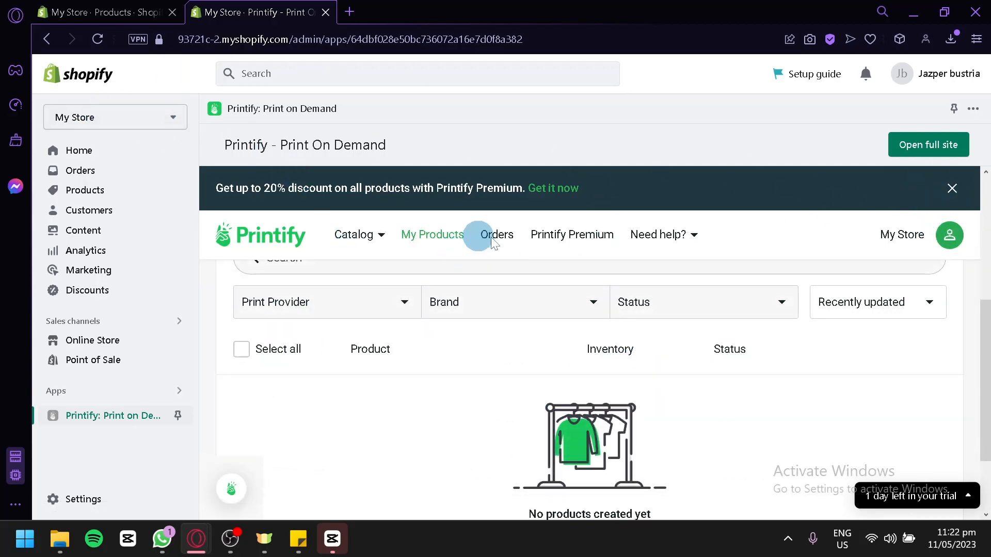
scroll(444, 370, down, 2)
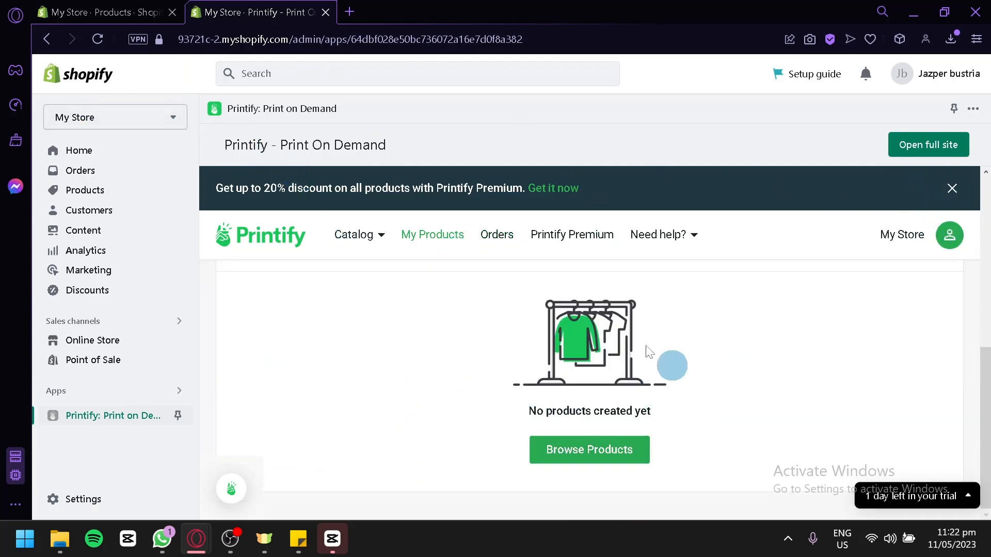
- Browse Printify's Product Catalog inside the Shopify app and open one of its entries
click(582, 453)
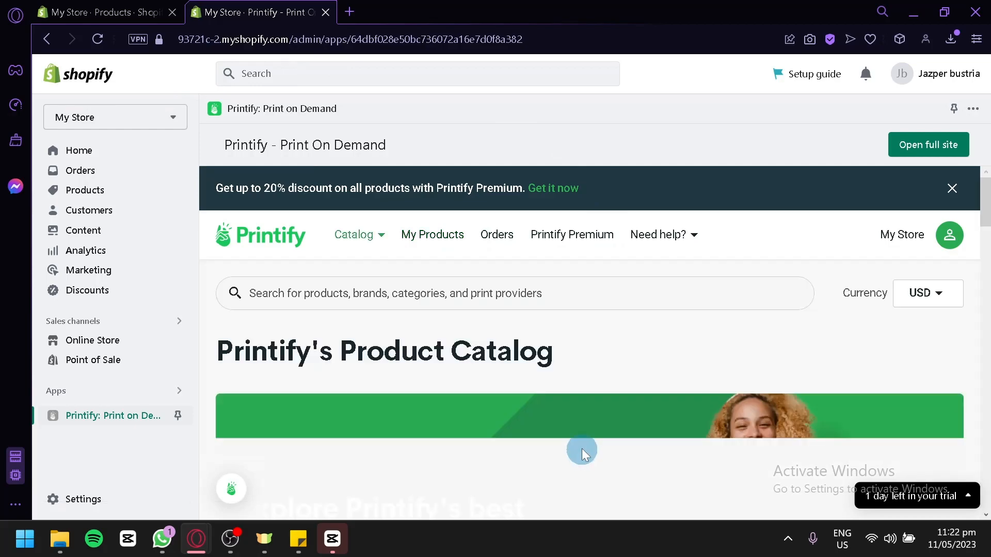
scroll(553, 407, down, 5)
click(471, 398)
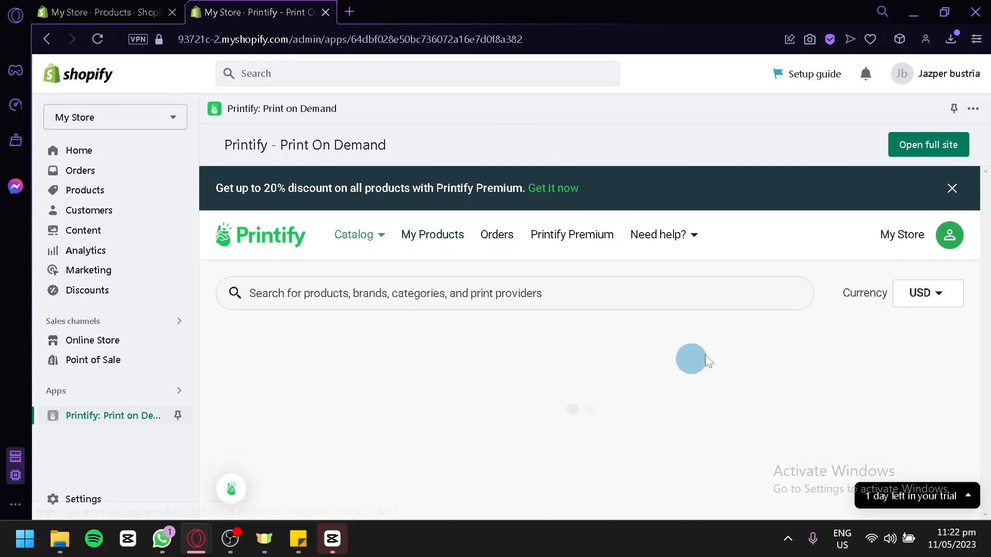
- Start designing the Women's Iconic T-Shirt with the print provider HFT71 Sp. z o.o
scroll(730, 376, down, 10)
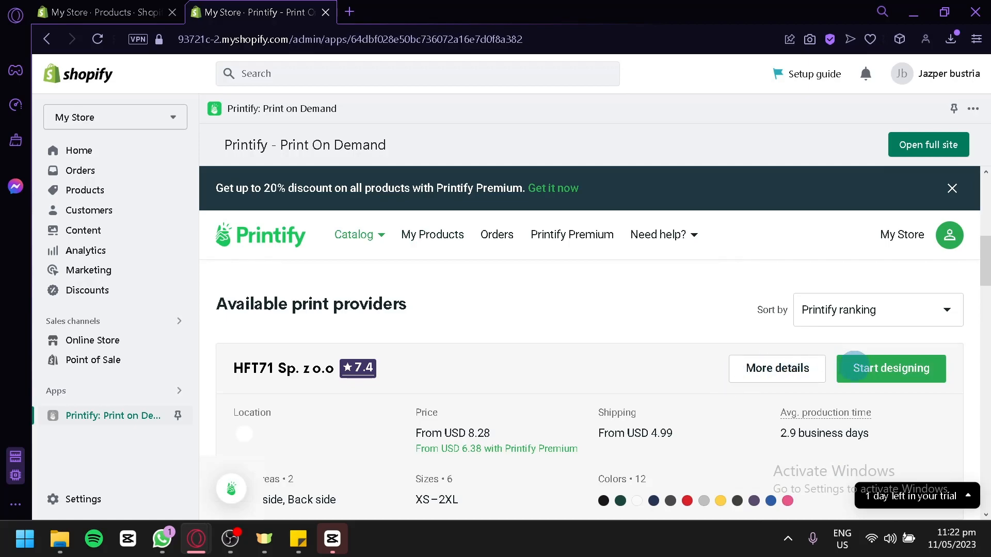
scroll(851, 365, down, 2)
click(881, 271)
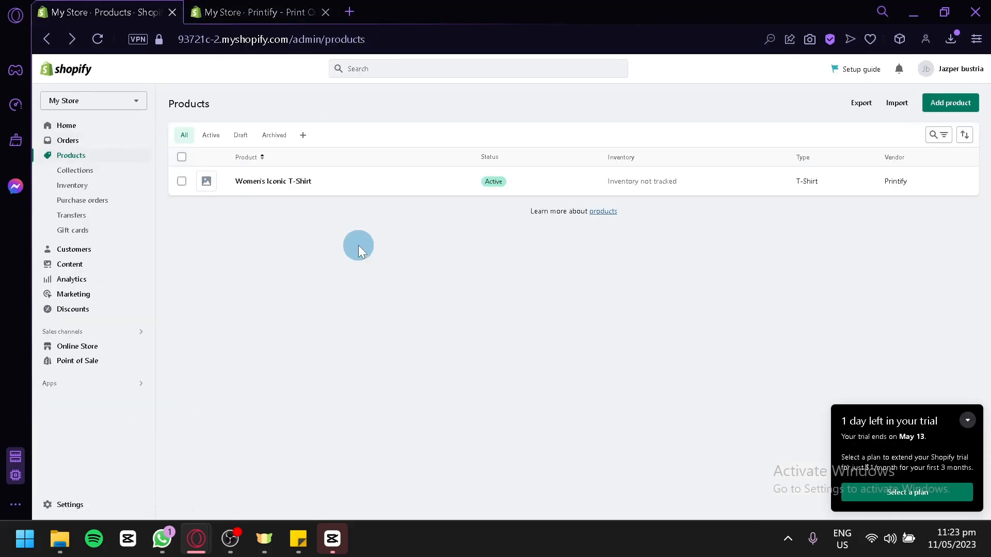
- Look for the Women's Iconic T-Shirt in both the Shopify product list and Printify's My Products list
key(ctrl+plus)
key(ctrl+plus)
key(ctrl+plus)
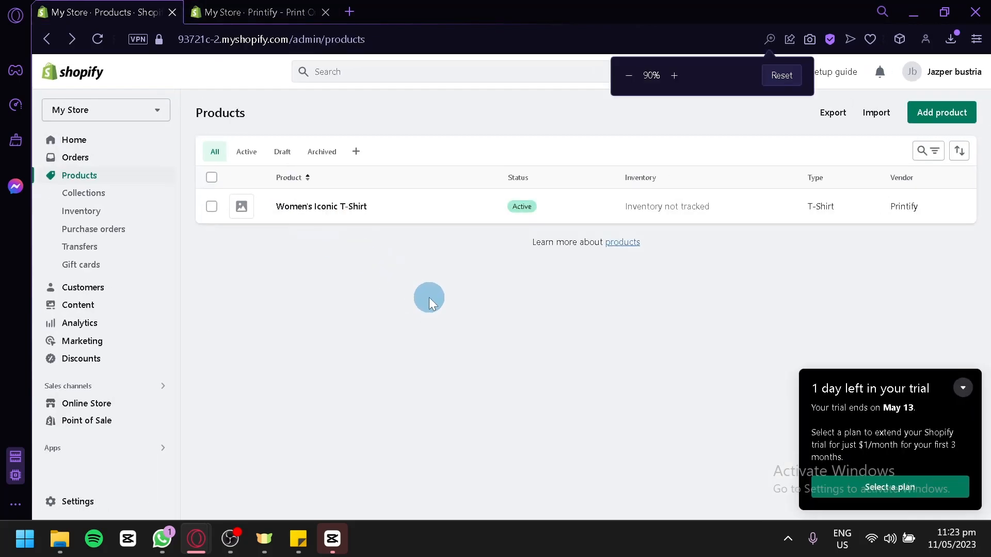
key(ctrl+minus)
click(246, 7)
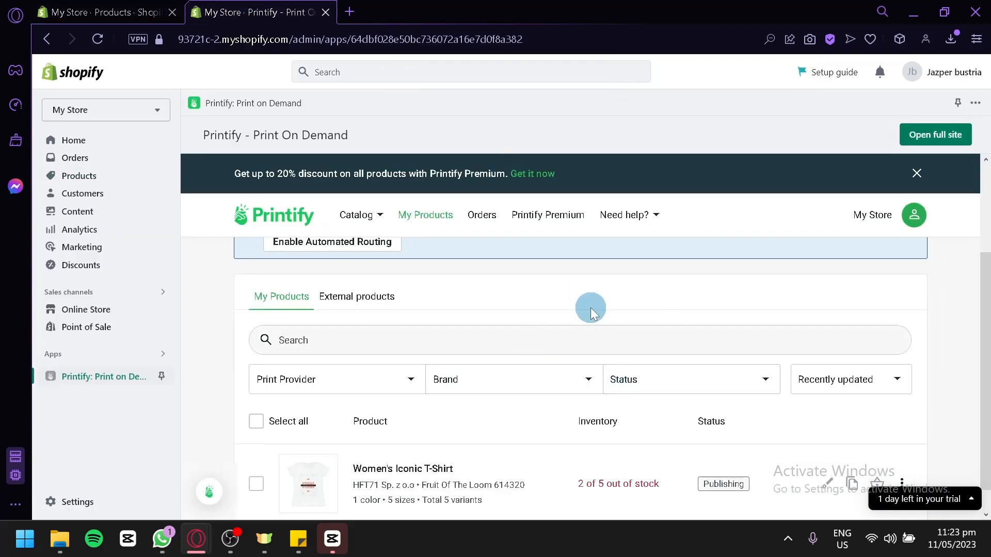
click(71, 6)
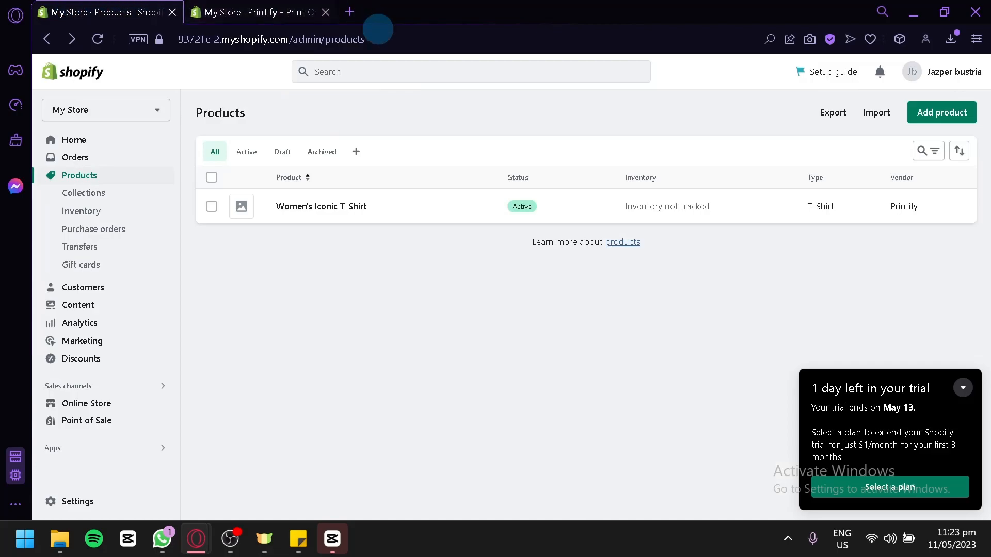
- Open the Women's Iconic T-Shirt in the Shopify product list and review its description, media, variants and product organization
click(350, 207)
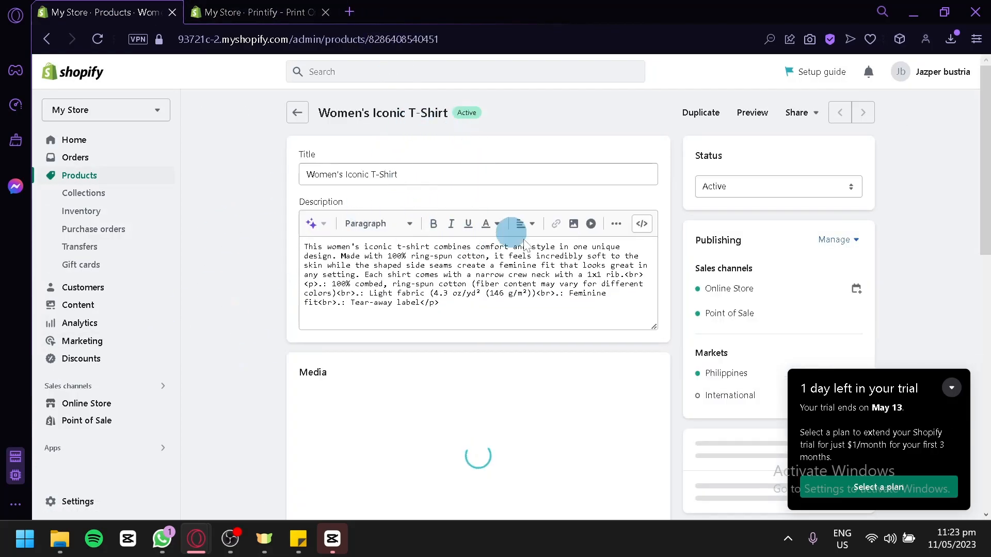
scroll(549, 309, down, 8)
scroll(544, 230, up, 8)
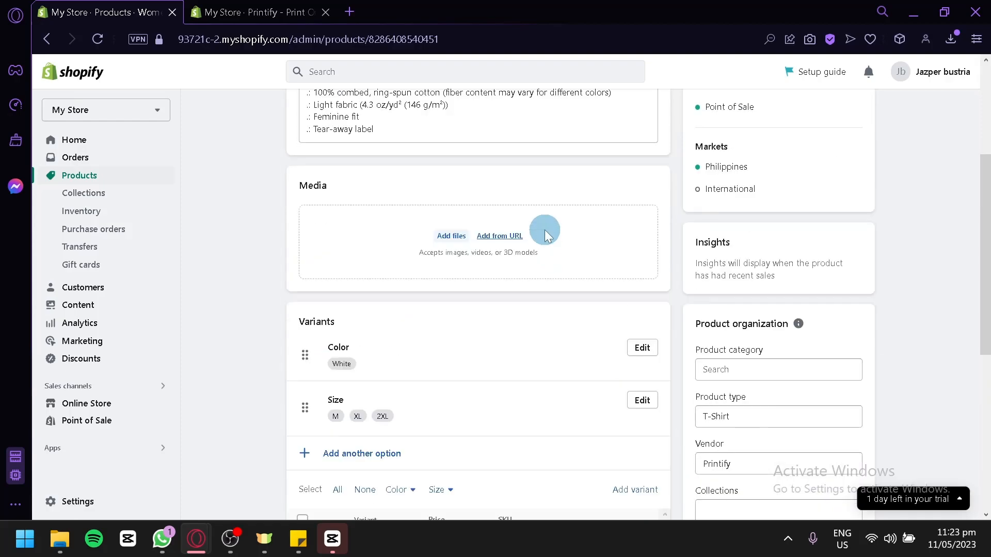
scroll(552, 201, down, 10)
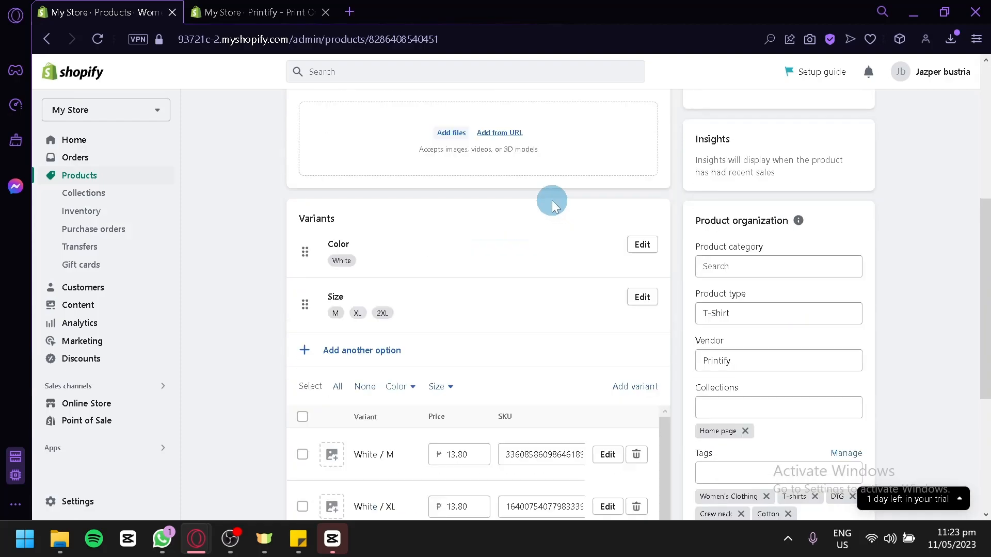
scroll(444, 289, up, 8)
scroll(219, 181, up, 3)
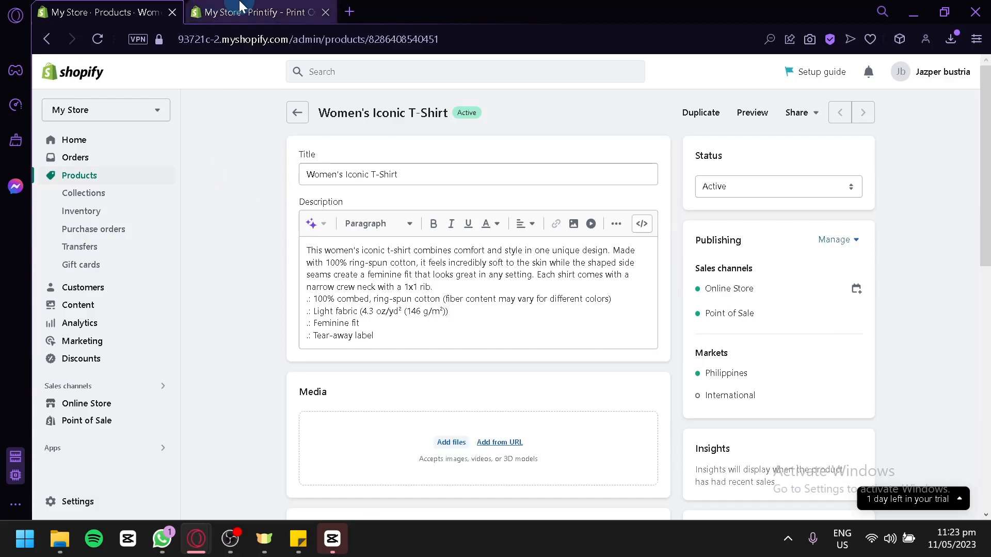
- Check the T-shirt's publishing status in Printify's My Products list and return to its Shopify product page
click(238, 6)
click(124, 10)
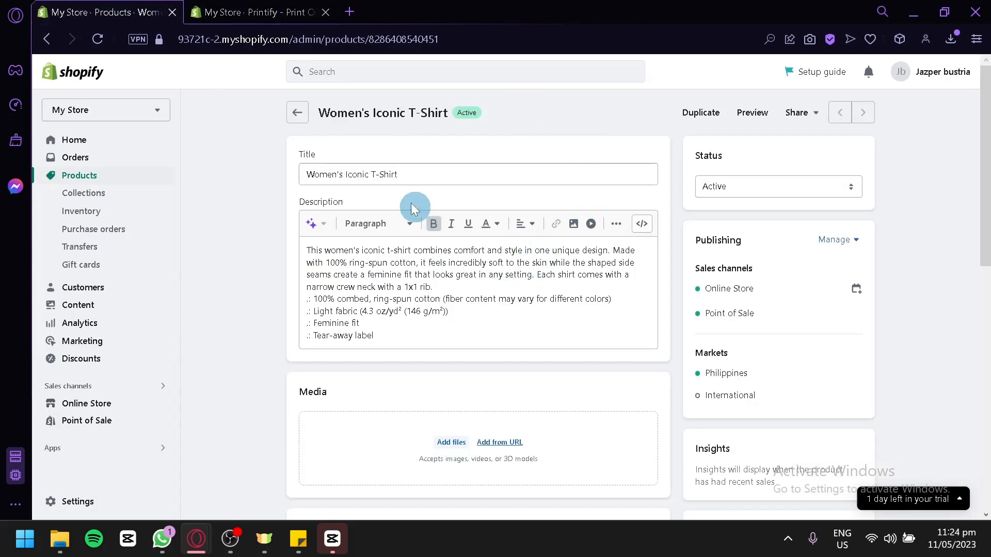
click(244, 8)
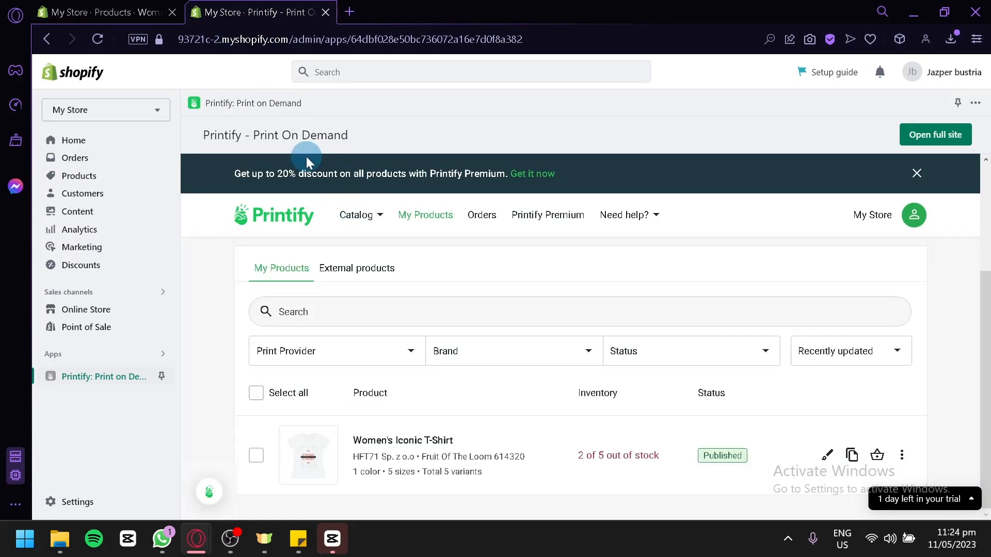
click(89, 6)
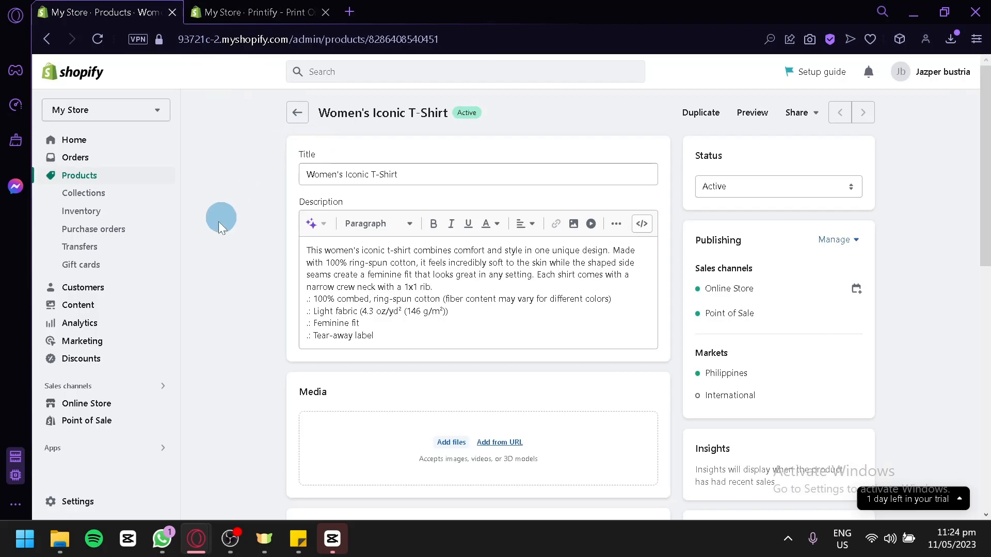